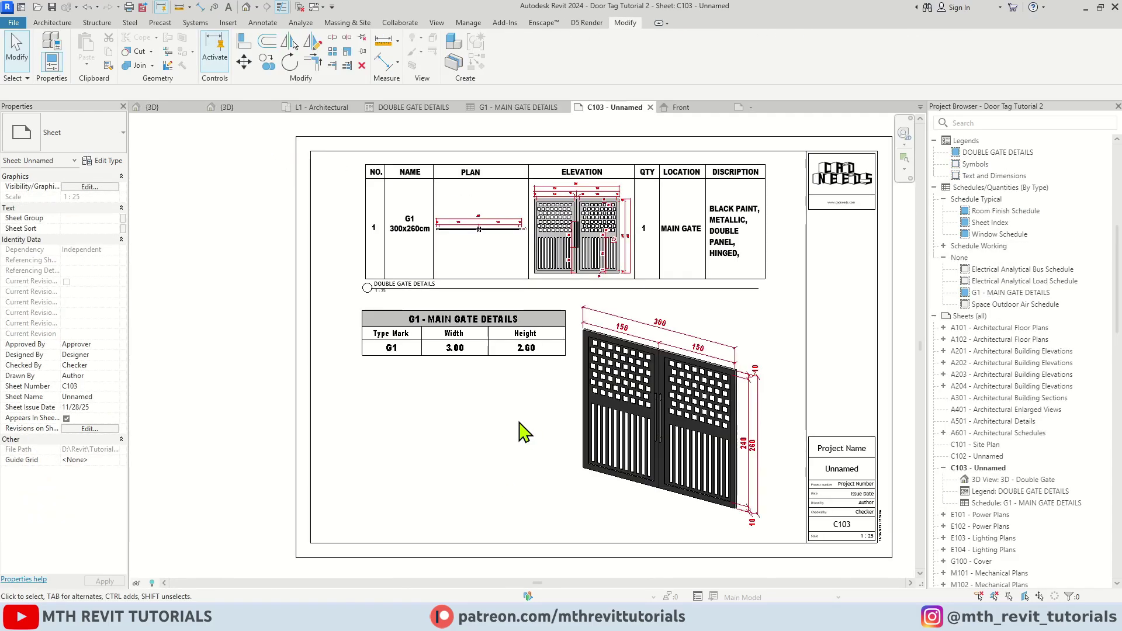
Step: Examine the double gate legend, the G1 main gate schedule and the dimensioned 3D view on sheet C103
scroll(462, 359, up, 3)
scroll(462, 359, up, 2)
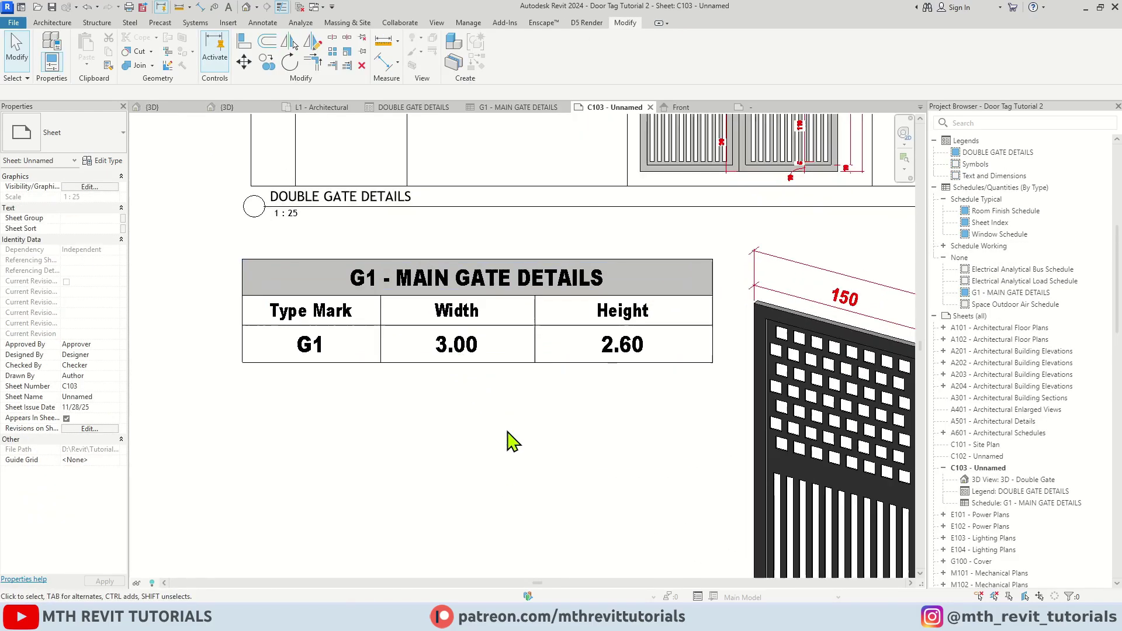
middle_drag(504, 486, 494, 576)
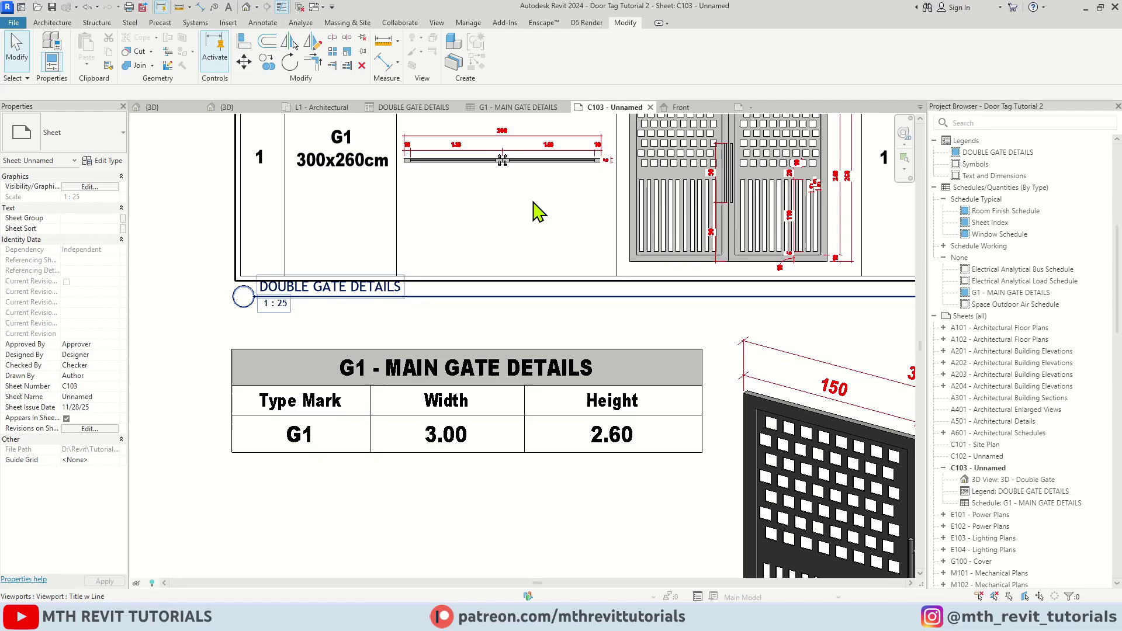
scroll(511, 363, down, 2)
scroll(707, 393, down, 2)
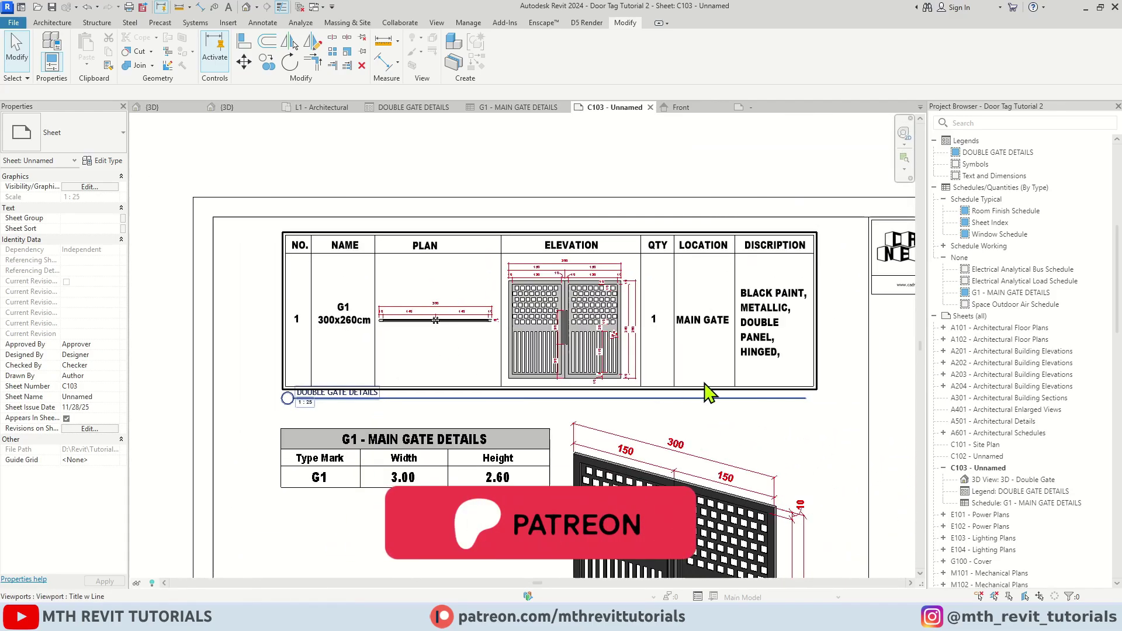
scroll(812, 391, up, 1)
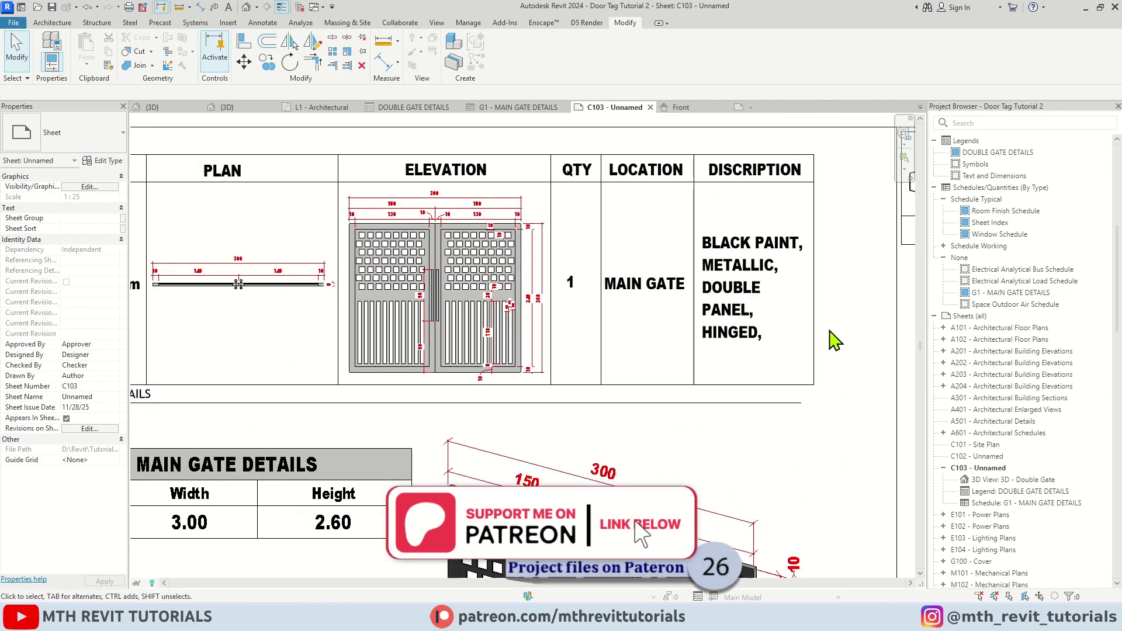
scroll(851, 501, down, 3)
scroll(839, 487, up, 3)
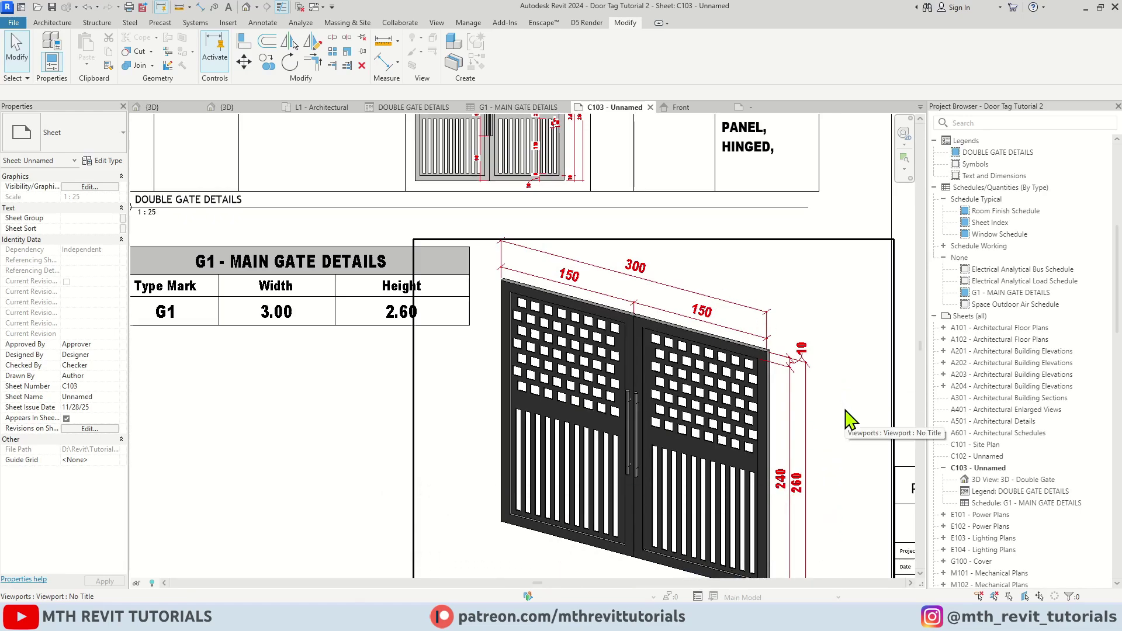
middle_drag(862, 427, 855, 351)
scroll(845, 400, down, 1)
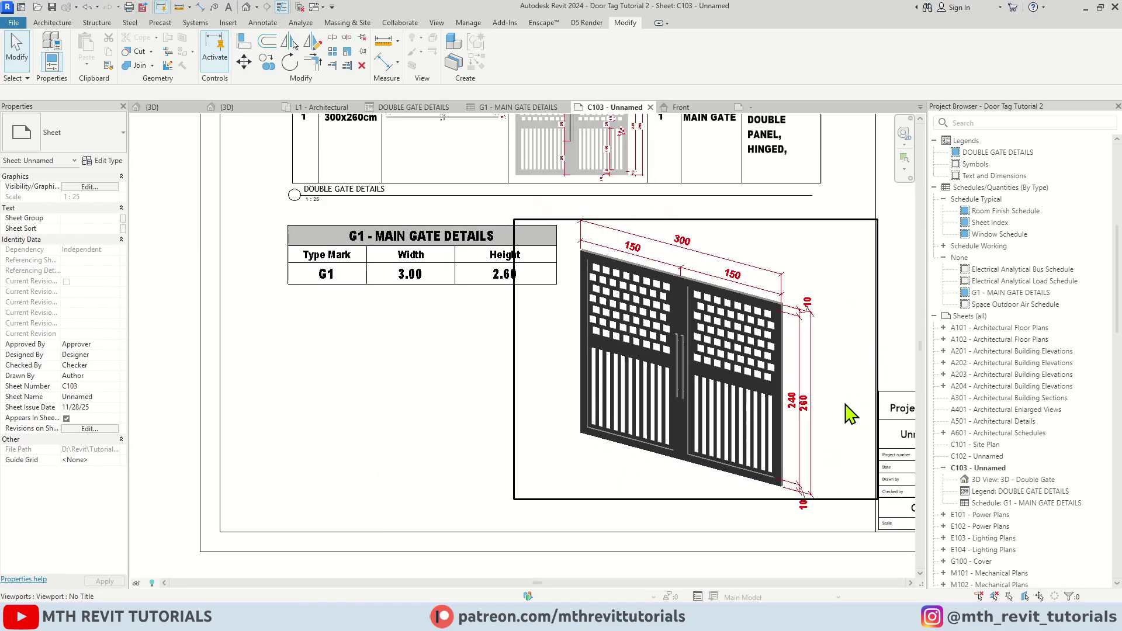
scroll(850, 414, down, 2)
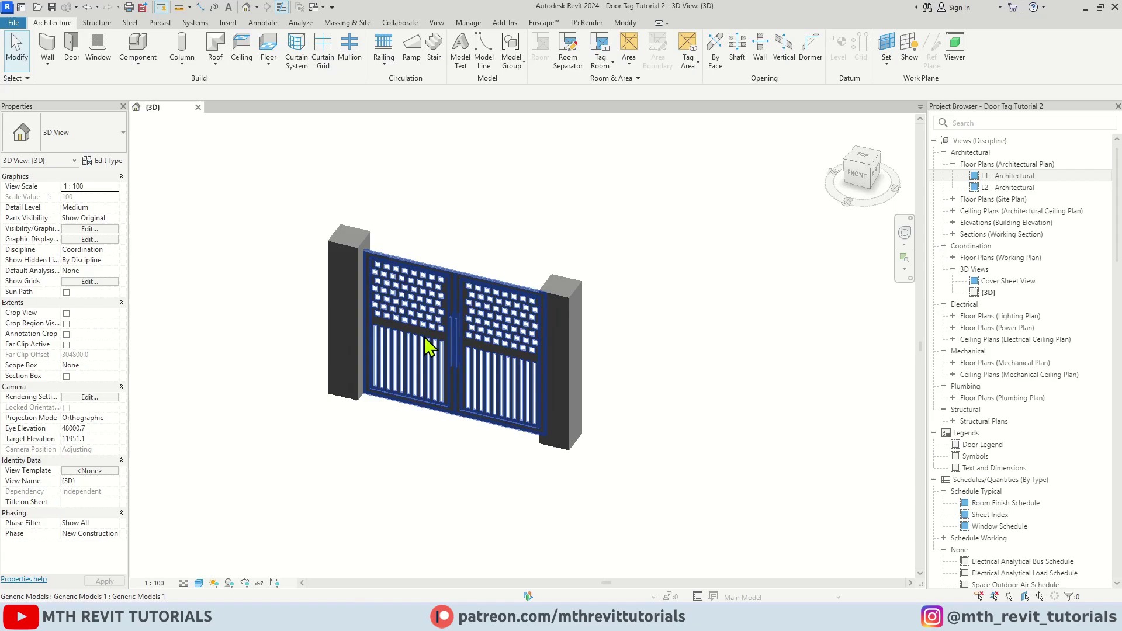
Step: Open the in-place generic model of the double gate between the two columns for editing
scroll(424, 337, up, 3)
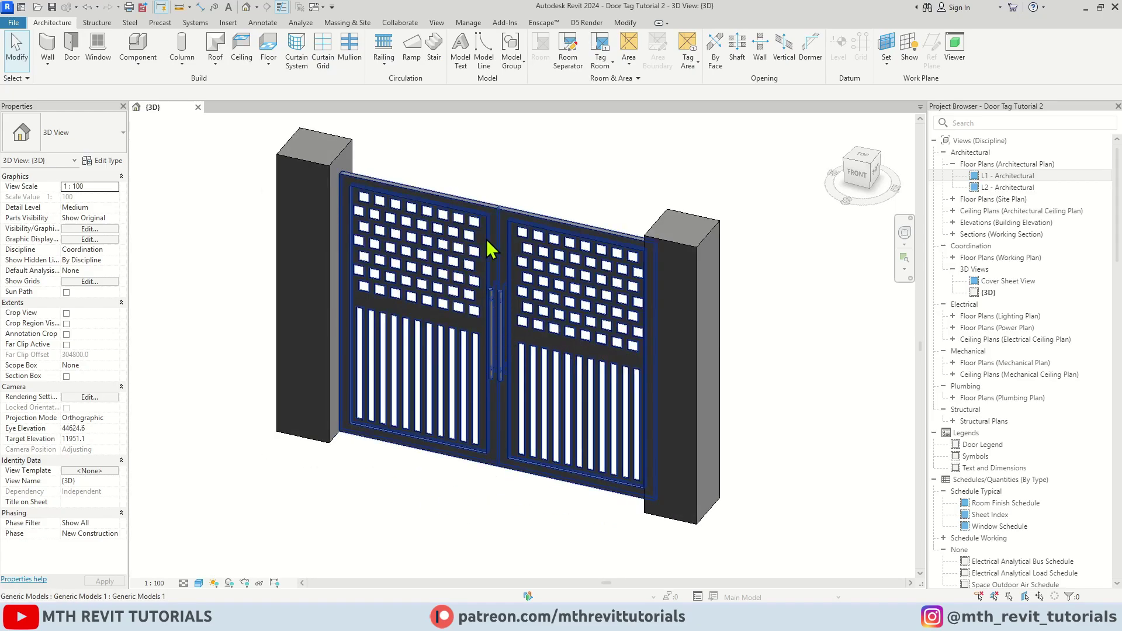
scroll(487, 242, up, 1)
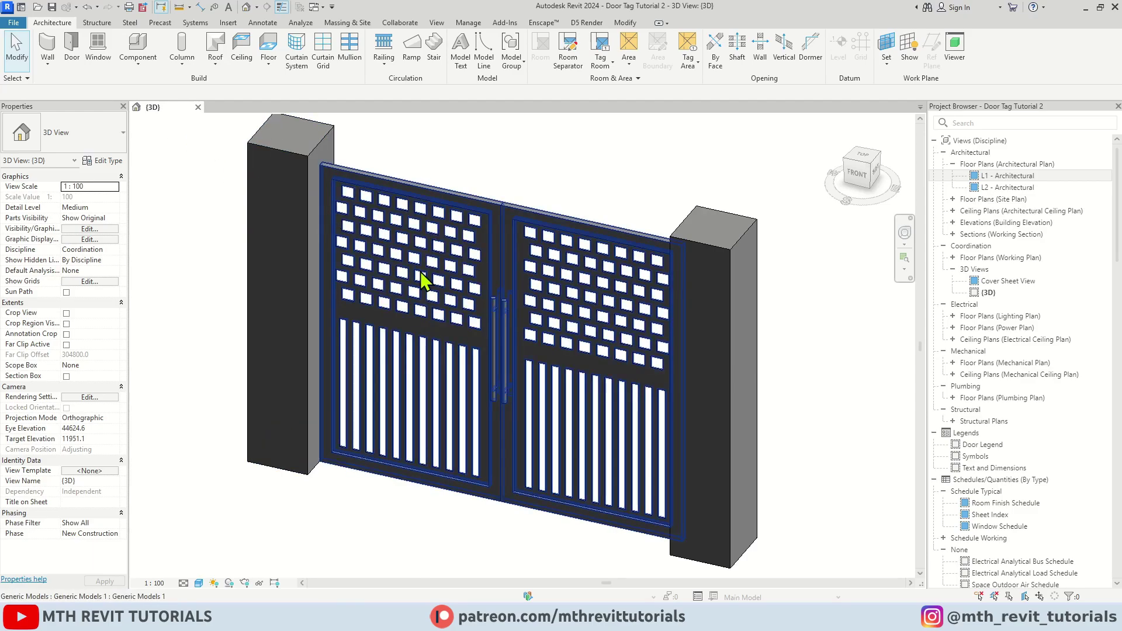
scroll(521, 325, down, 2)
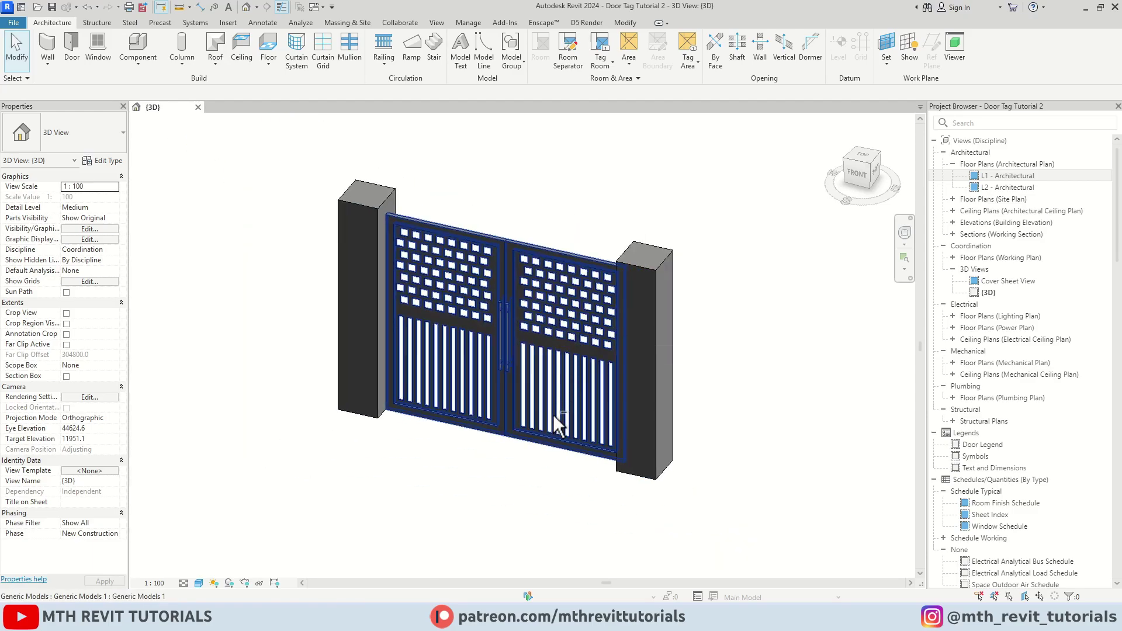
shift+middle_drag(536, 308, 538, 314)
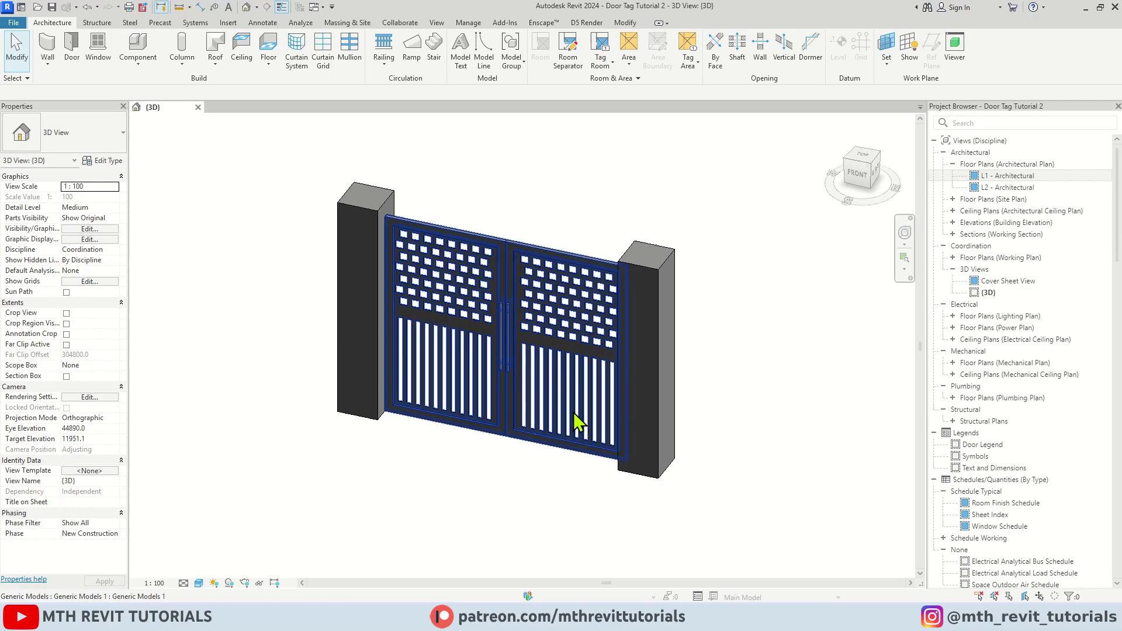
shift+middle_drag(730, 354, 587, 359)
scroll(564, 389, up, 3)
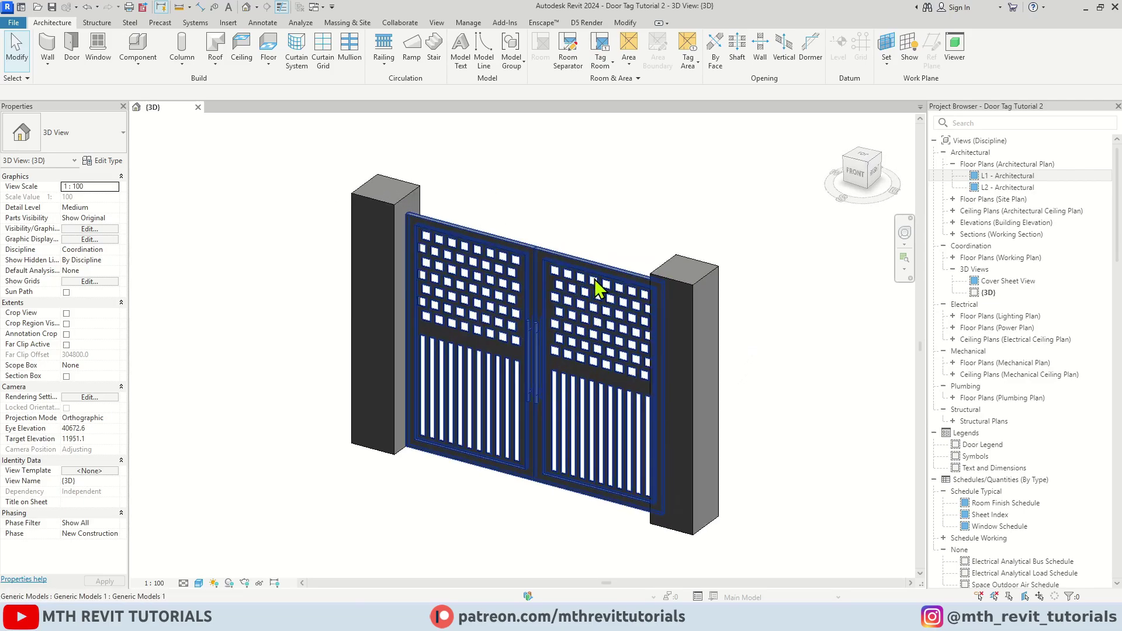
scroll(593, 238, up, 1)
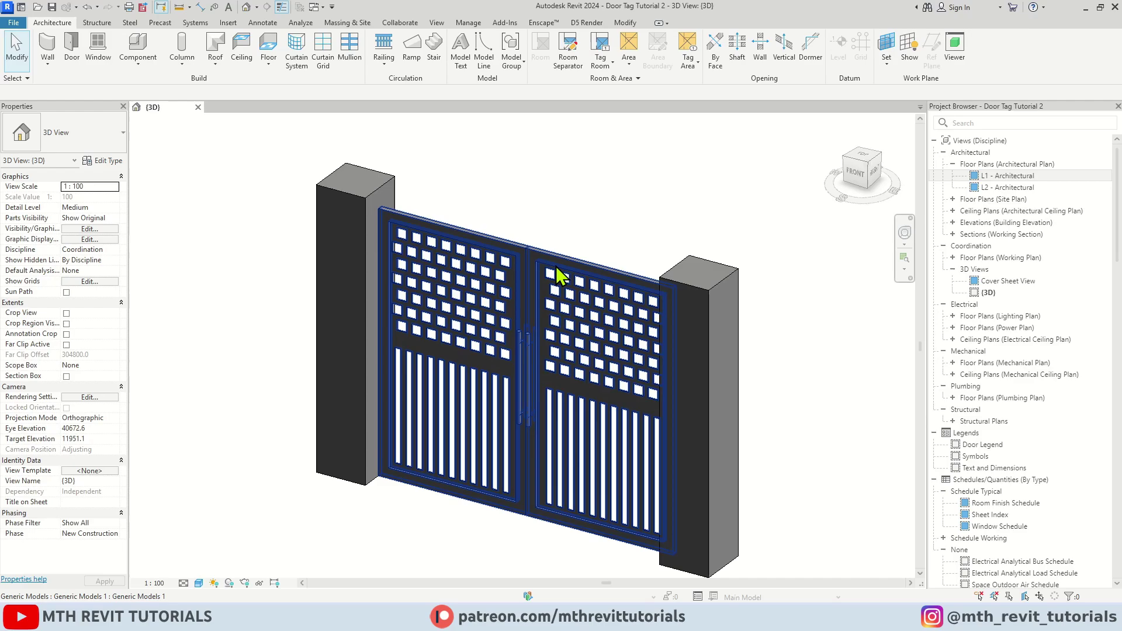
click(558, 275)
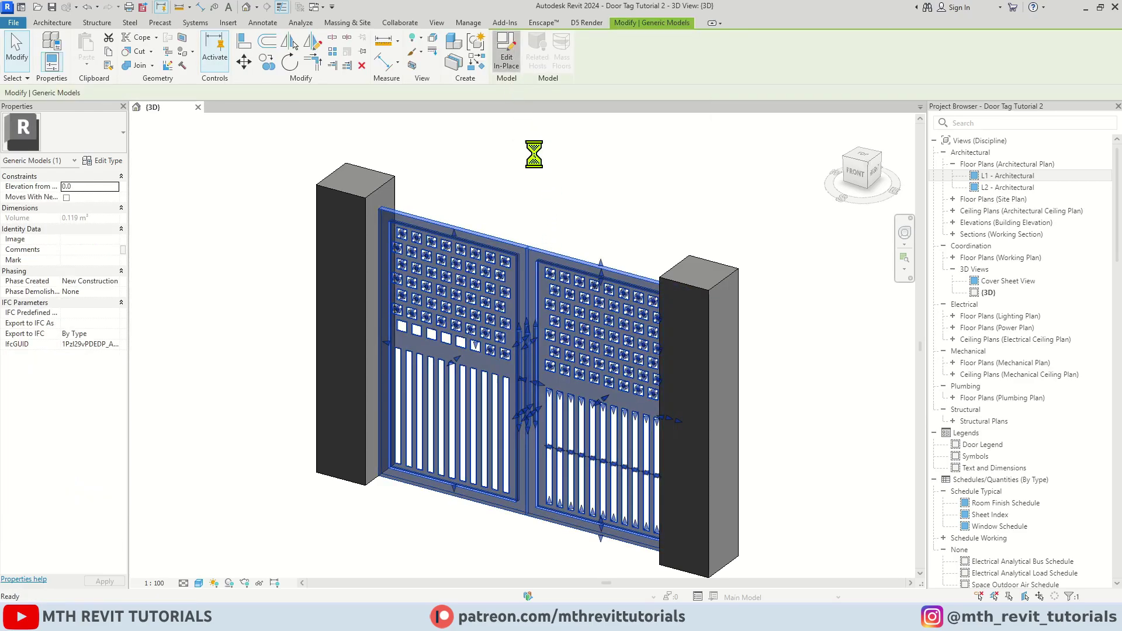
Step: Group all of the gate's extrusions into a model group named Double Gate
scroll(485, 211, down, 4)
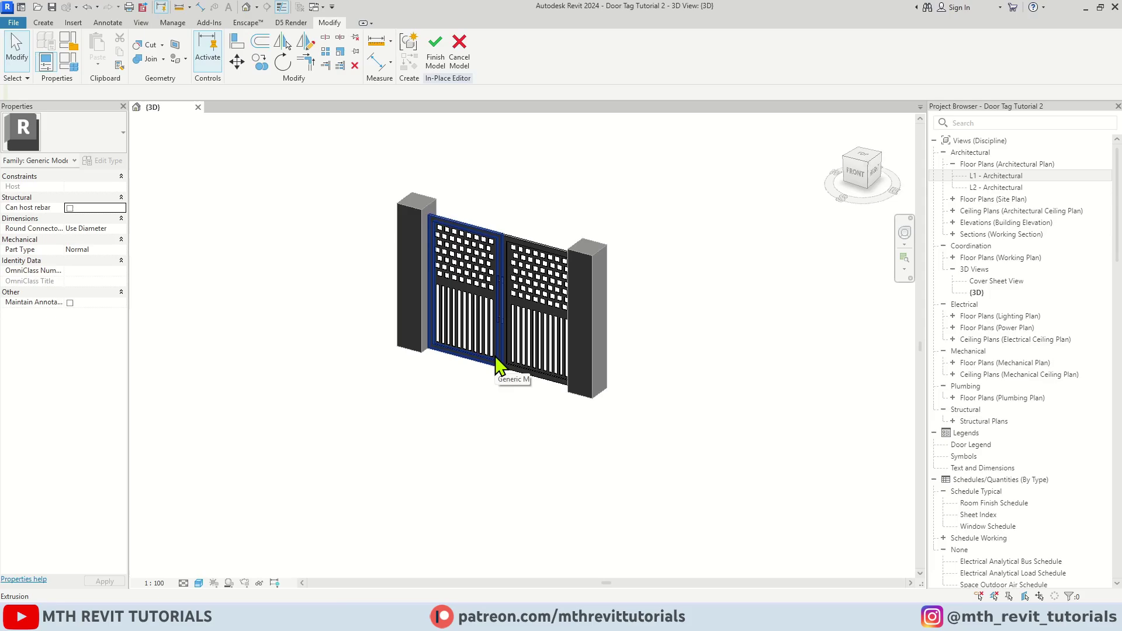
drag(384, 166, 647, 441)
drag(648, 440, 648, 441)
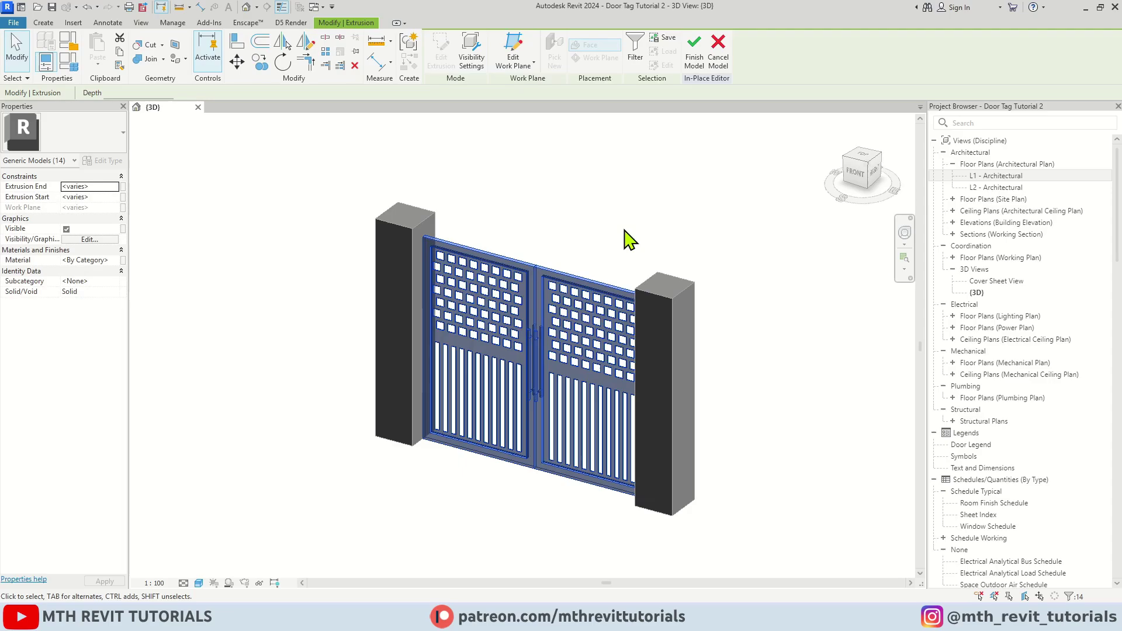
click(410, 50)
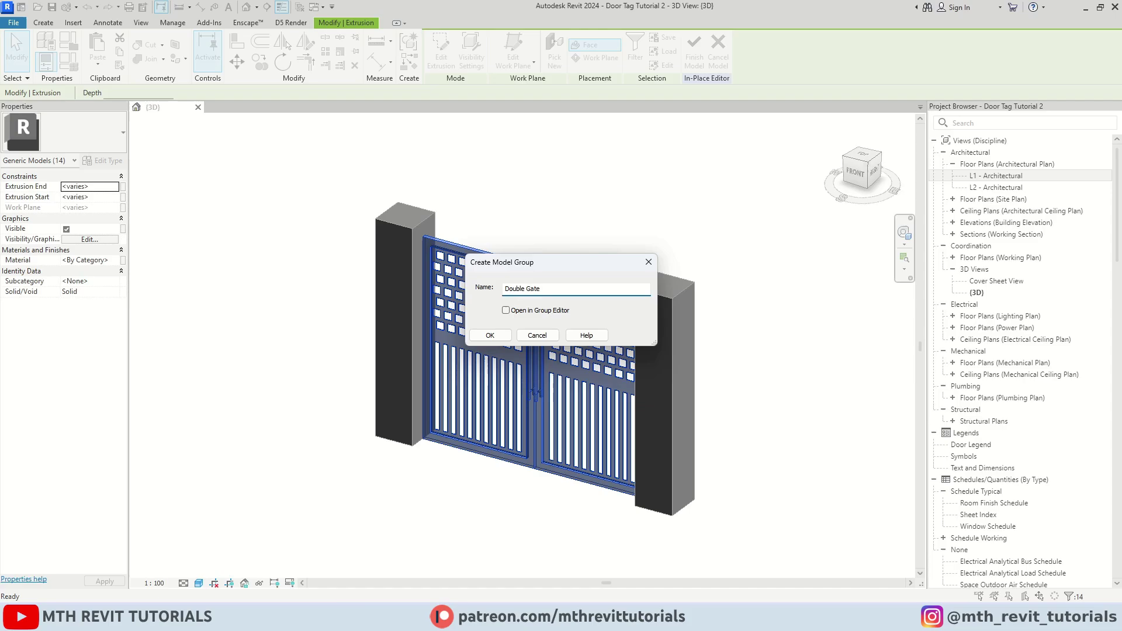
click(490, 335)
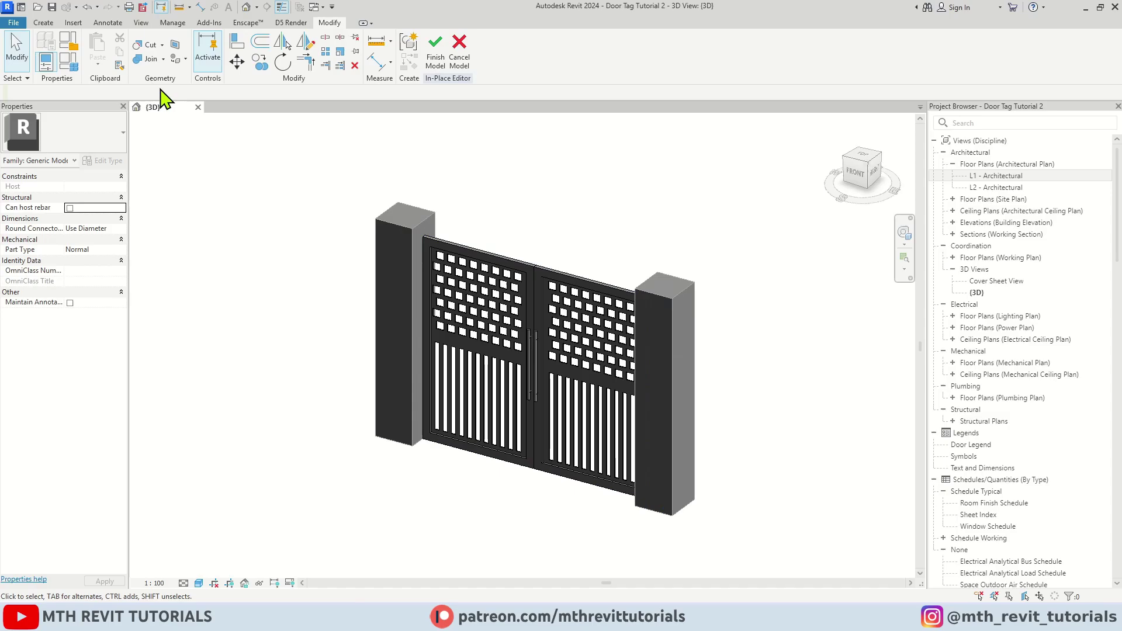
Step: Save the Double Gate model group to the library as a Revit family file named Double Gate, and finish the in-place model
click(18, 24)
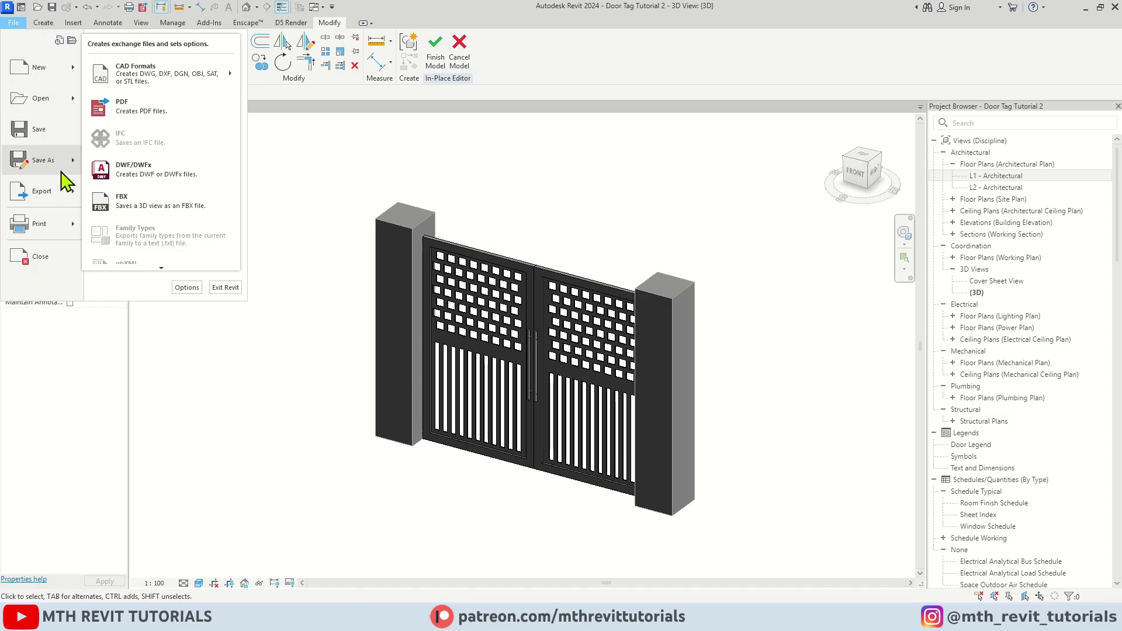
mouse_move(66, 164)
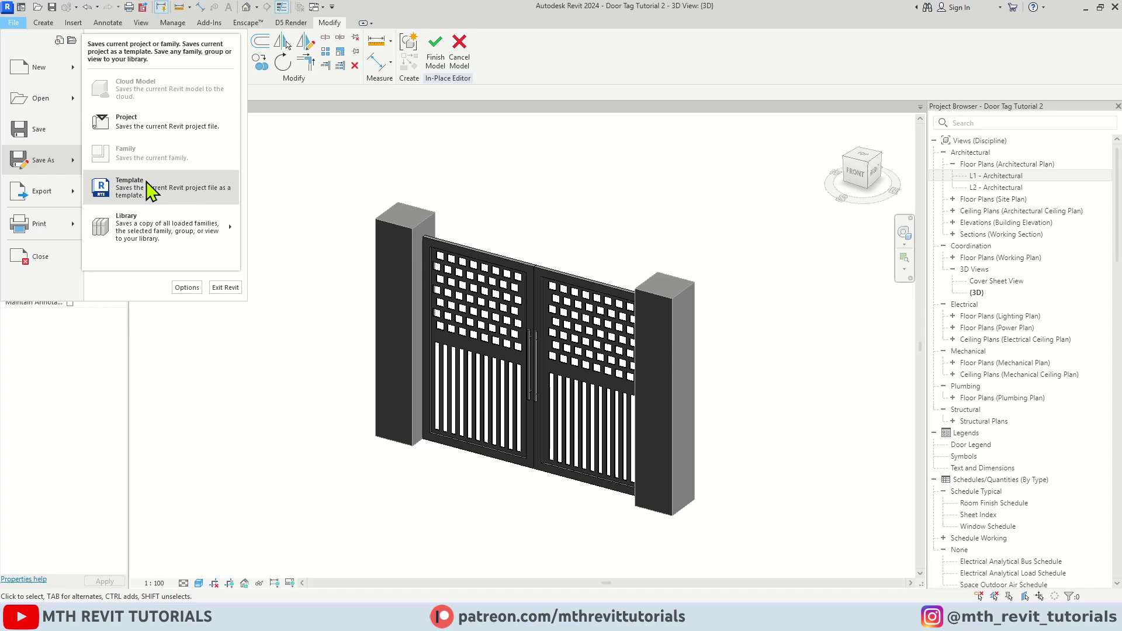
mouse_move(188, 233)
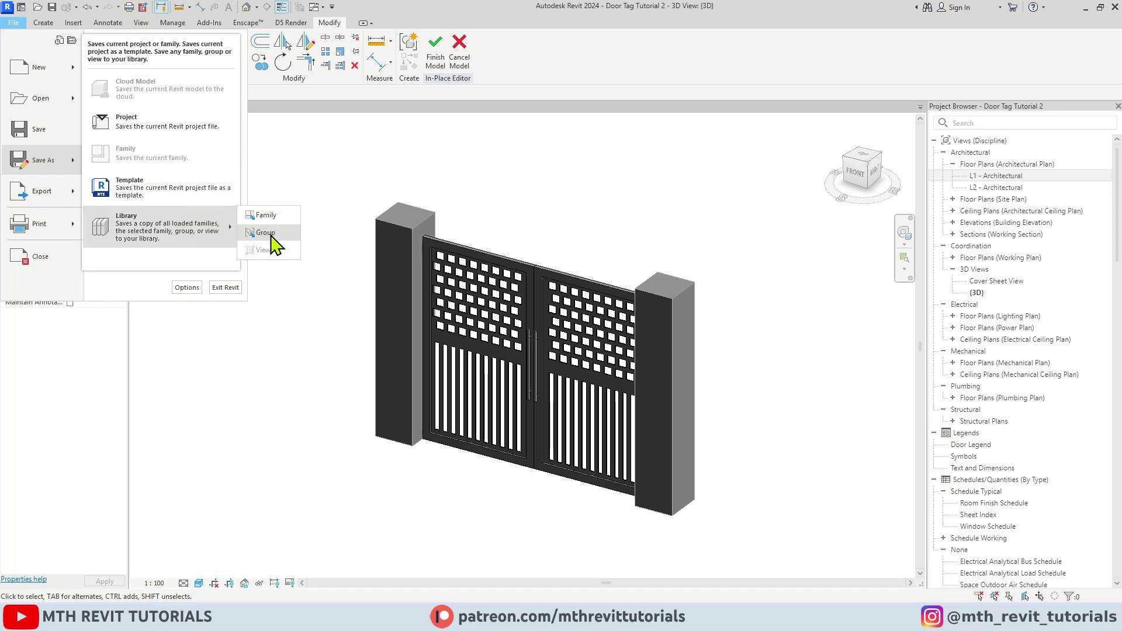
click(268, 233)
drag(532, 388, 424, 384)
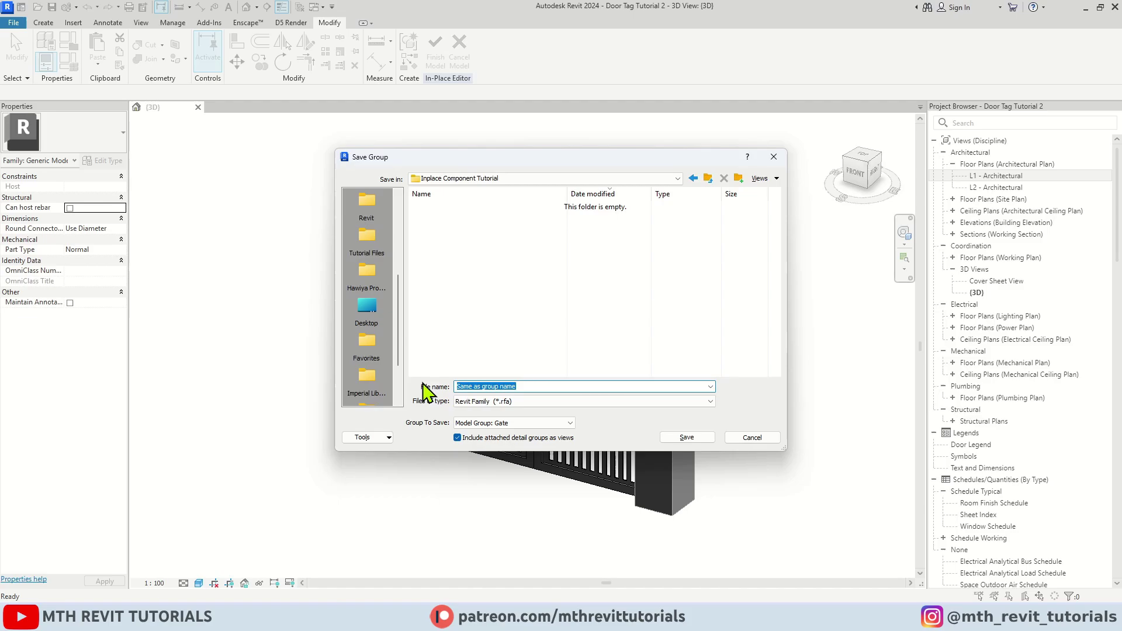
text(Double Gate)
click(539, 423)
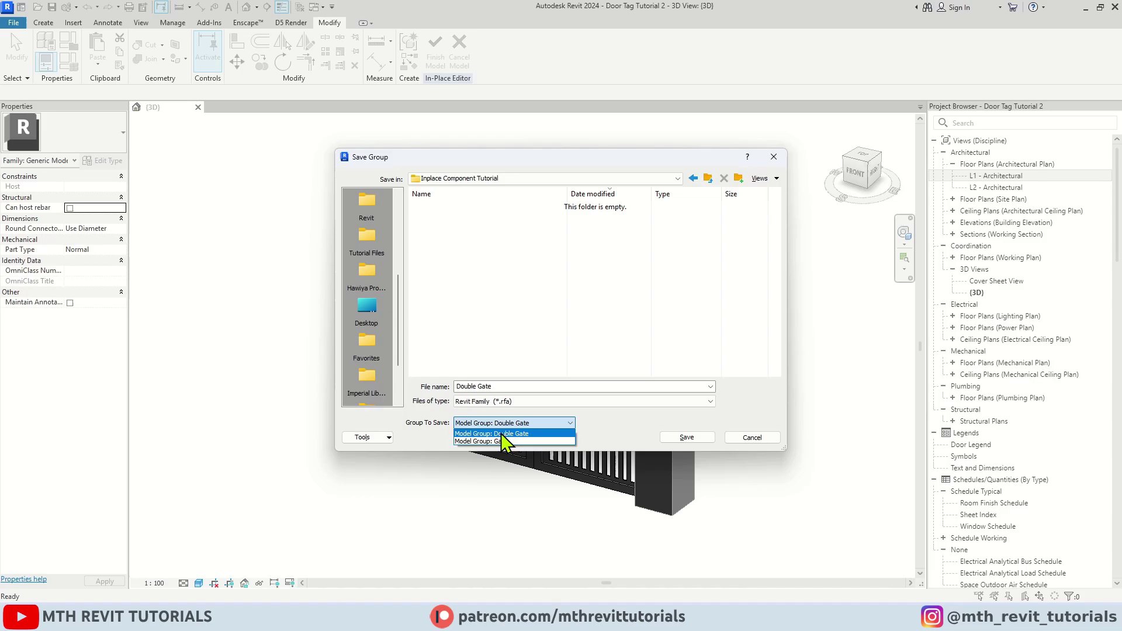
click(517, 434)
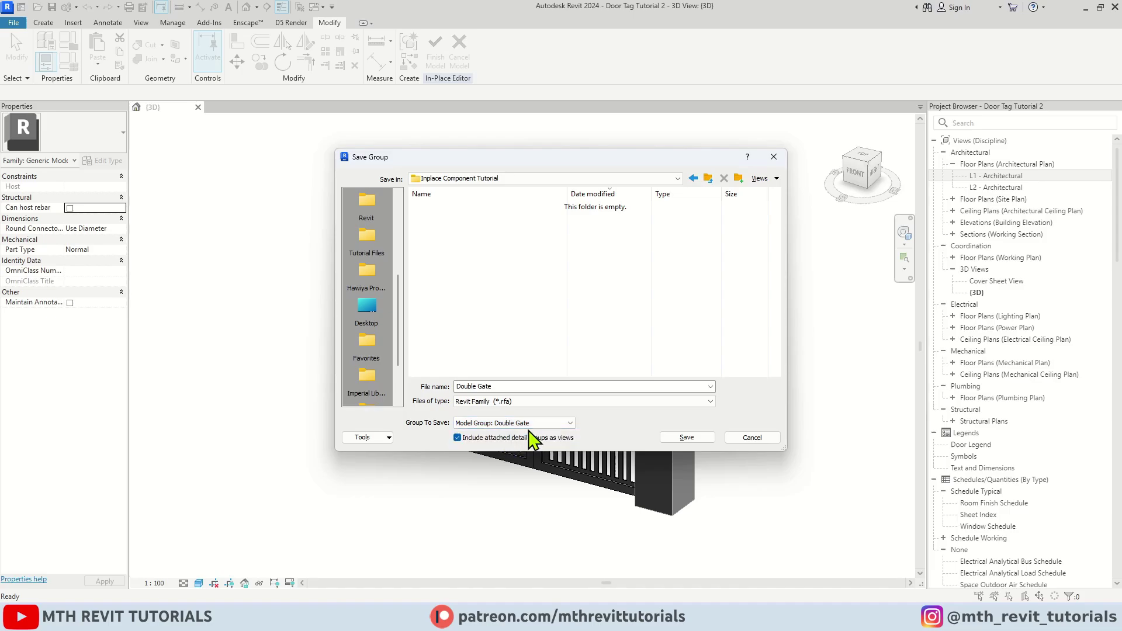
click(678, 437)
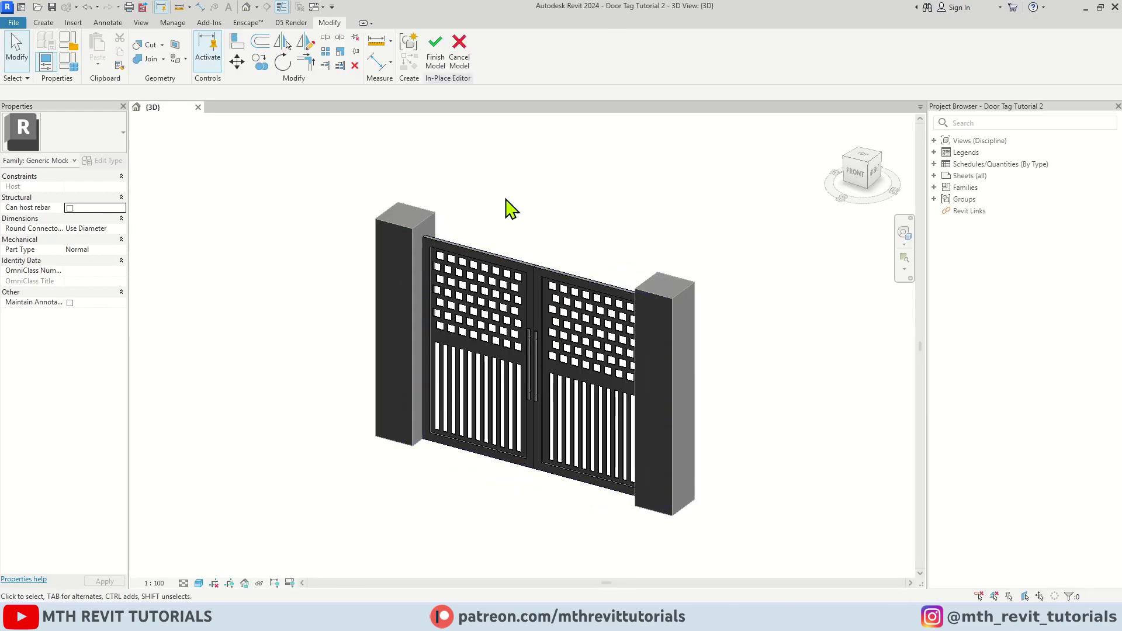
click(436, 70)
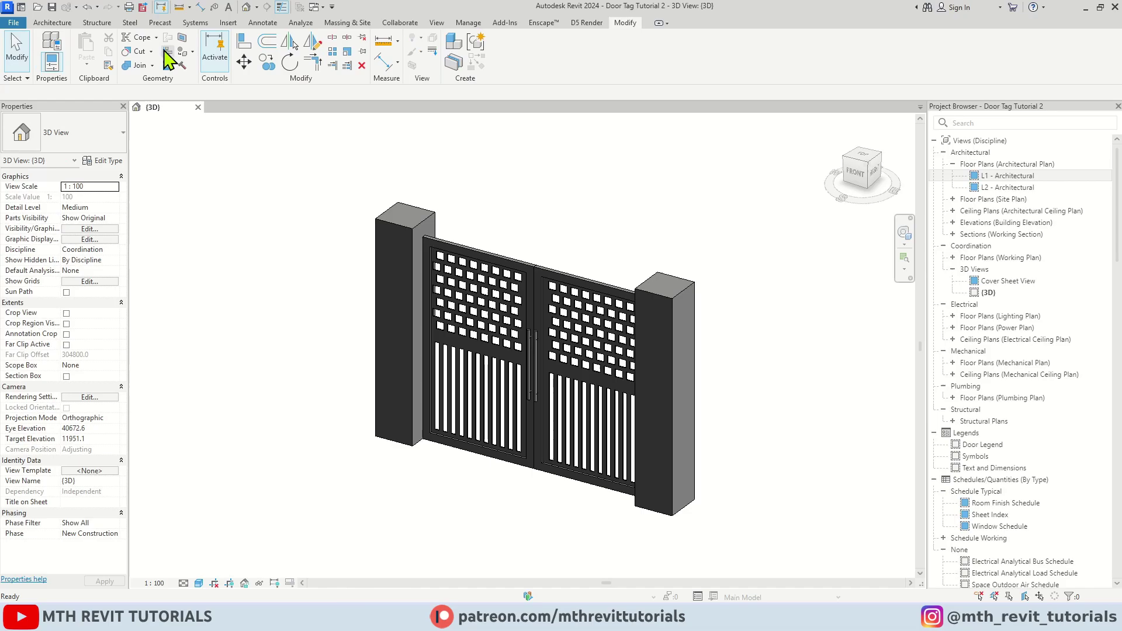
Step: Open the saved family file Double Gate.rfa from the Inplace Component Tutorial folder
click(13, 22)
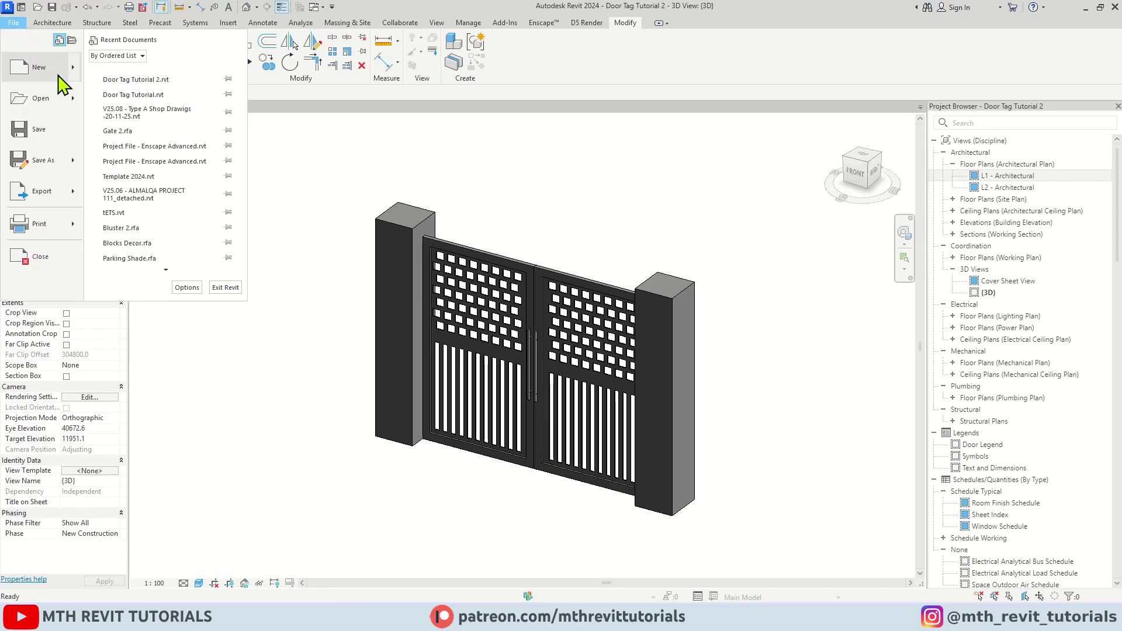
mouse_move(75, 108)
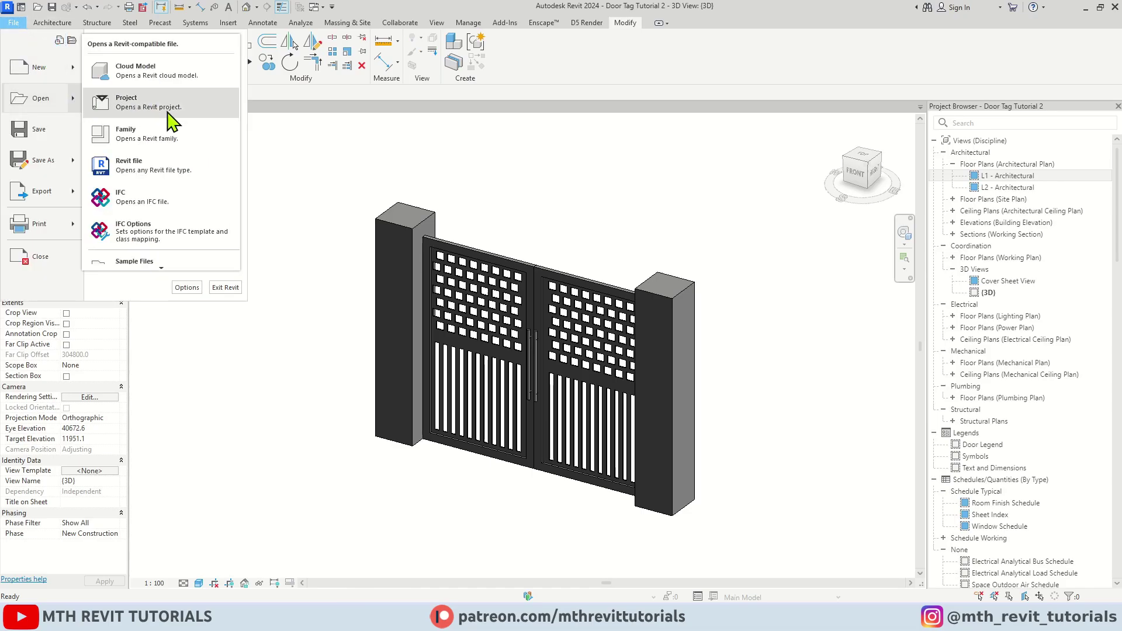
click(153, 145)
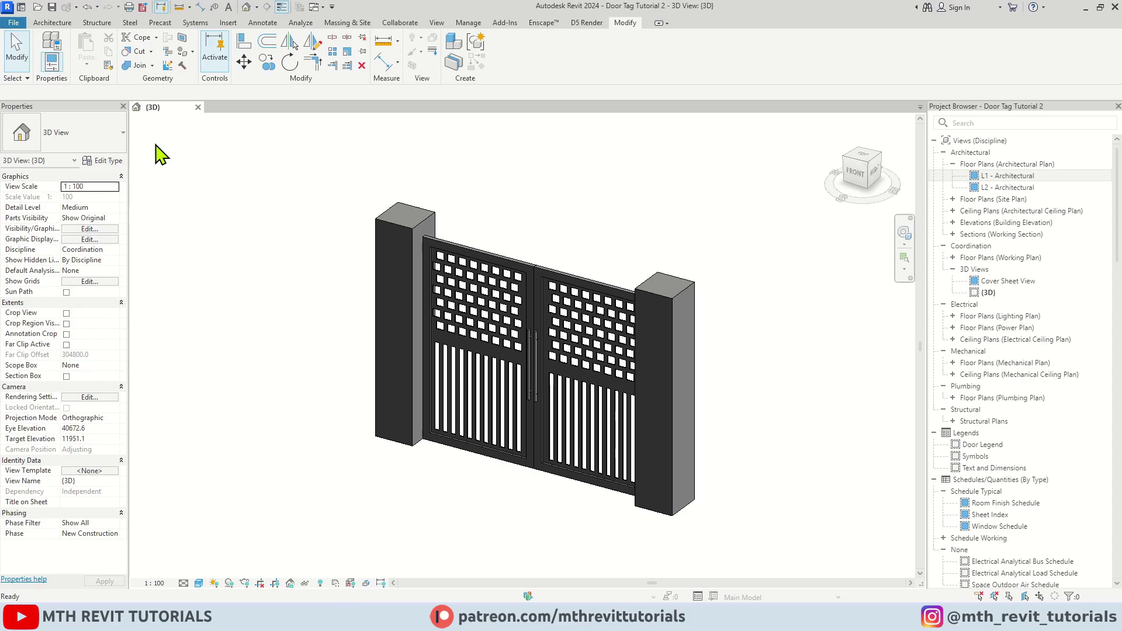
click(159, 64)
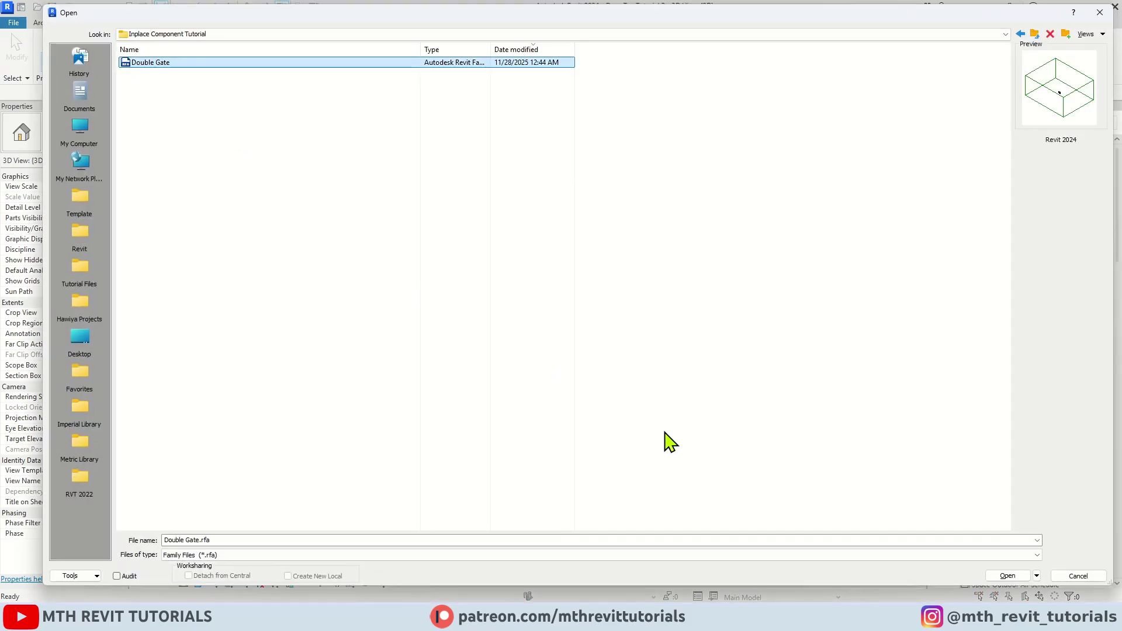
click(1007, 577)
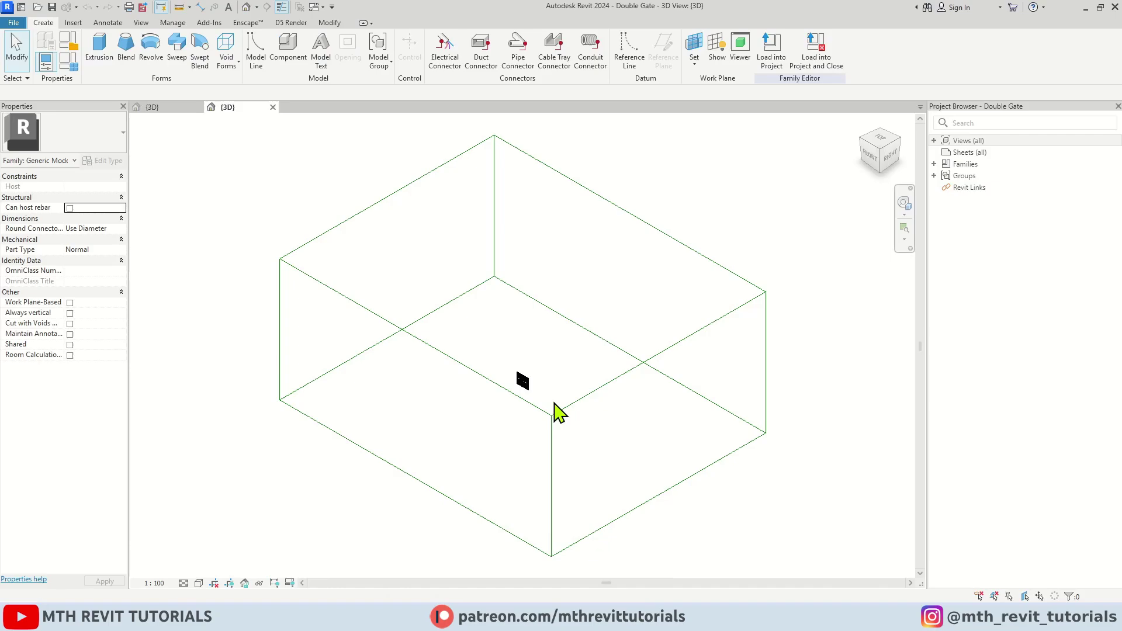
Step: Set the family category of the Double Gate family to Doors
scroll(640, 393, up, 5)
scroll(643, 409, up, 8)
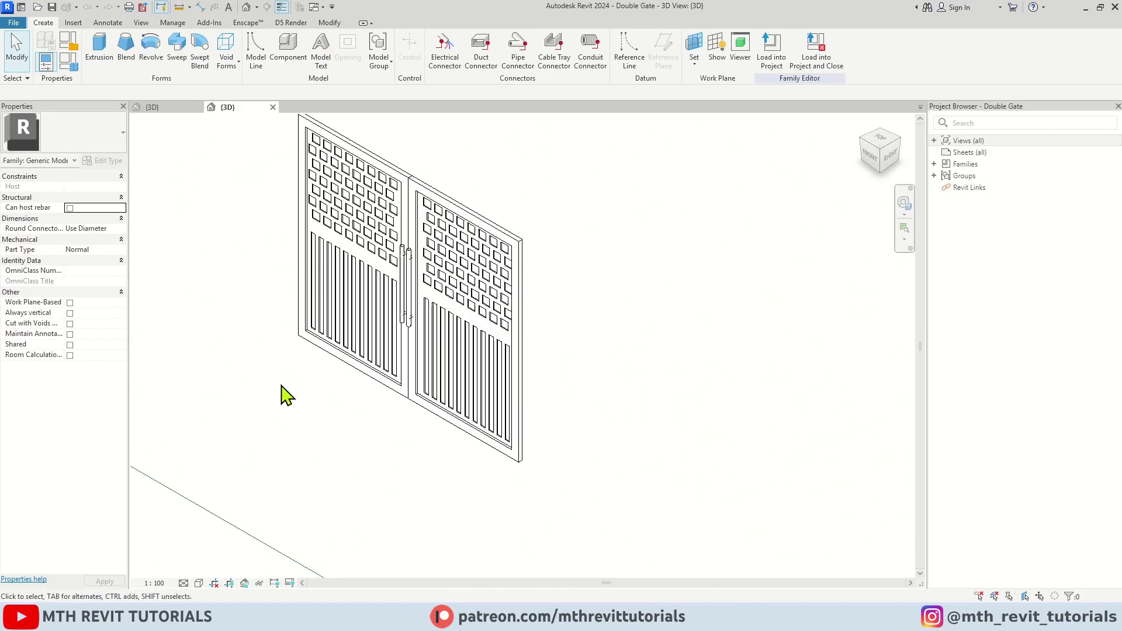
scroll(416, 224, down, 2)
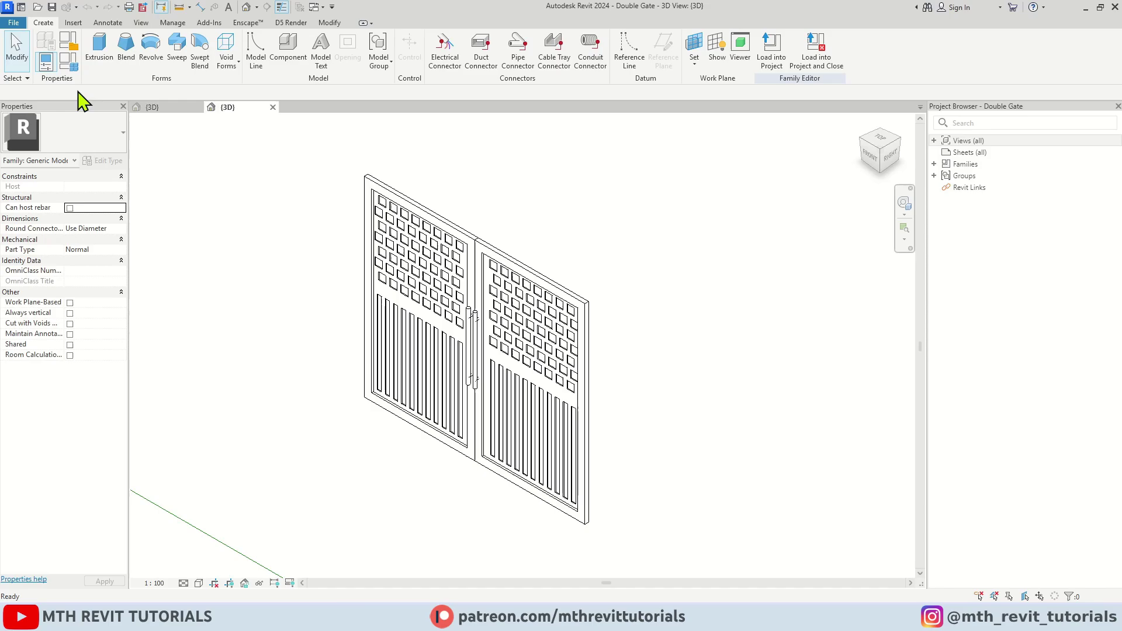
click(73, 53)
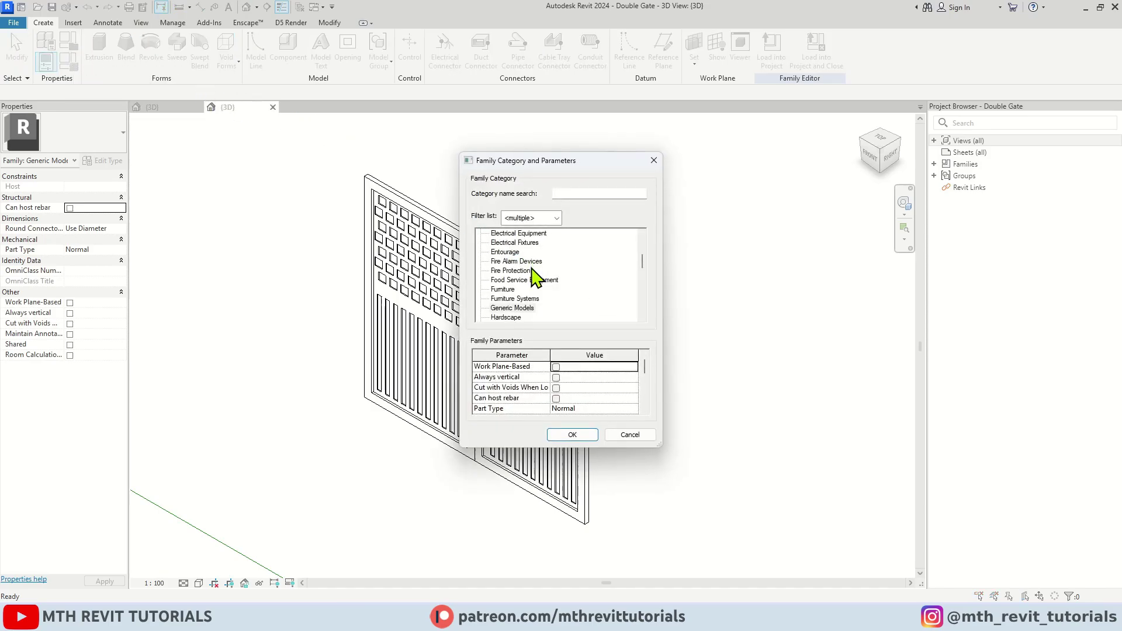
scroll(531, 270, down, 1)
scroll(514, 275, up, 2)
click(510, 271)
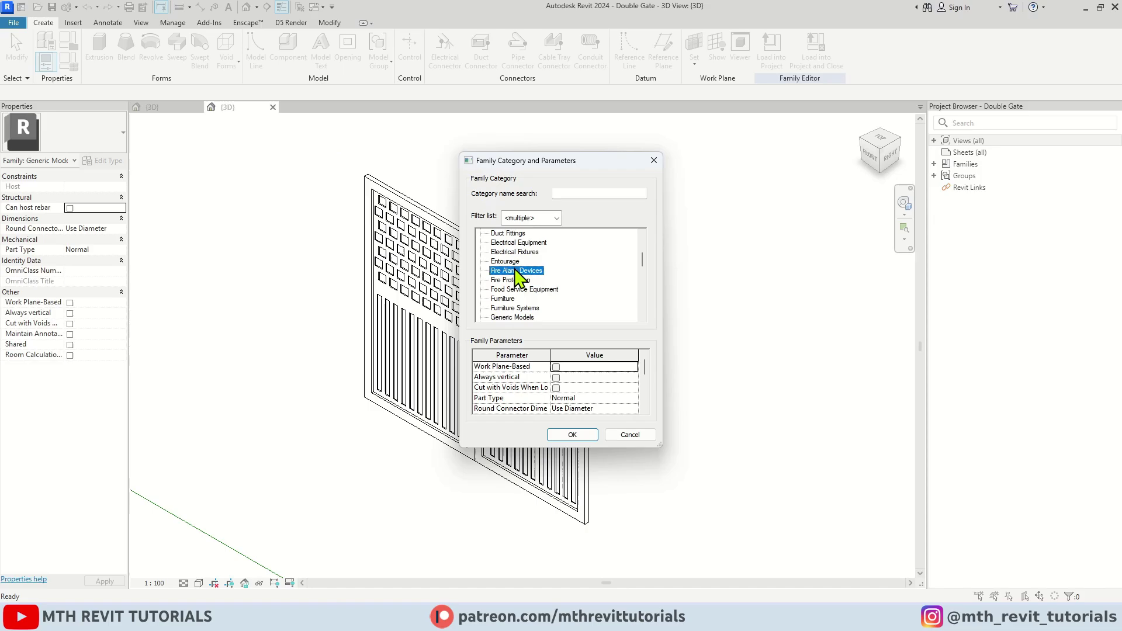
key(d)
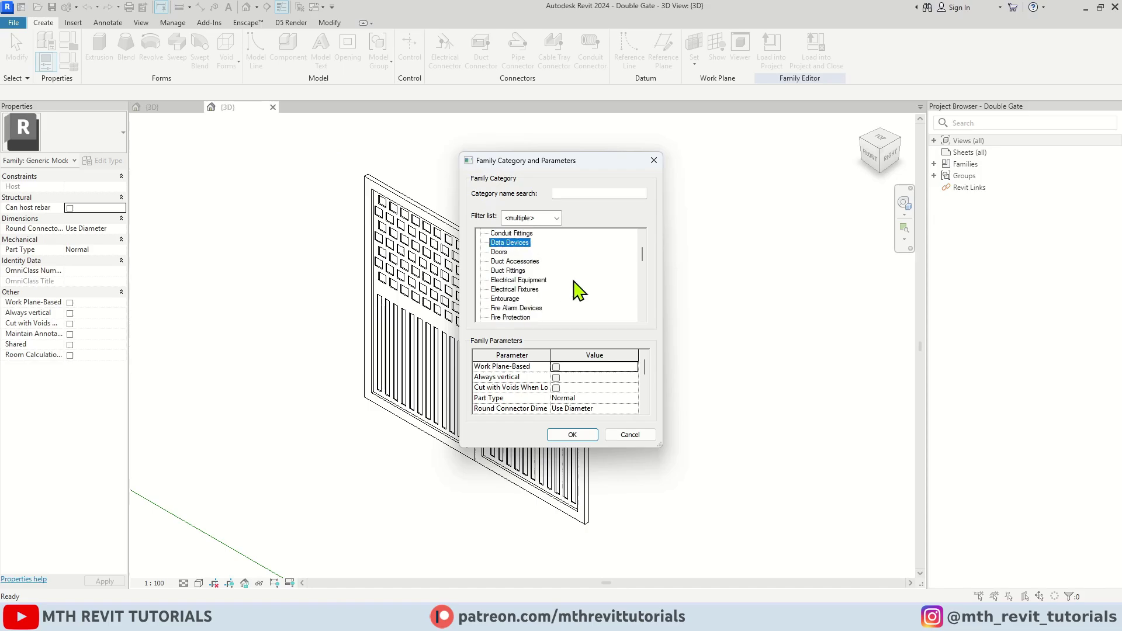
click(500, 252)
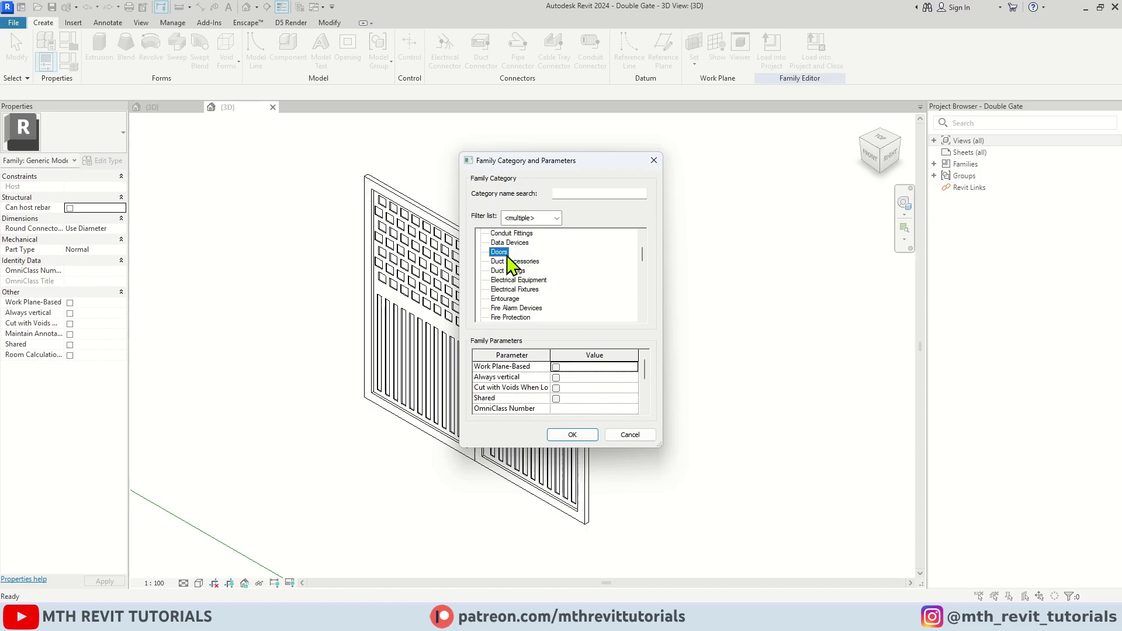
click(573, 435)
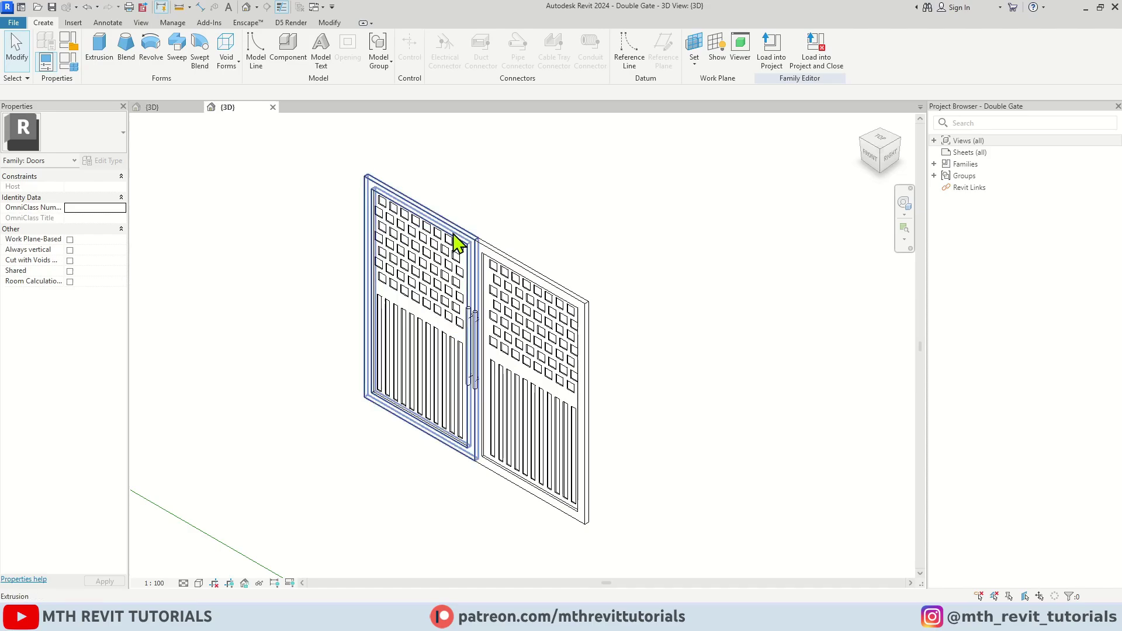
Step: Review the family's type parameters and load the Double Gate family into the Door Tag Tutorial 2 project without placing it
click(71, 68)
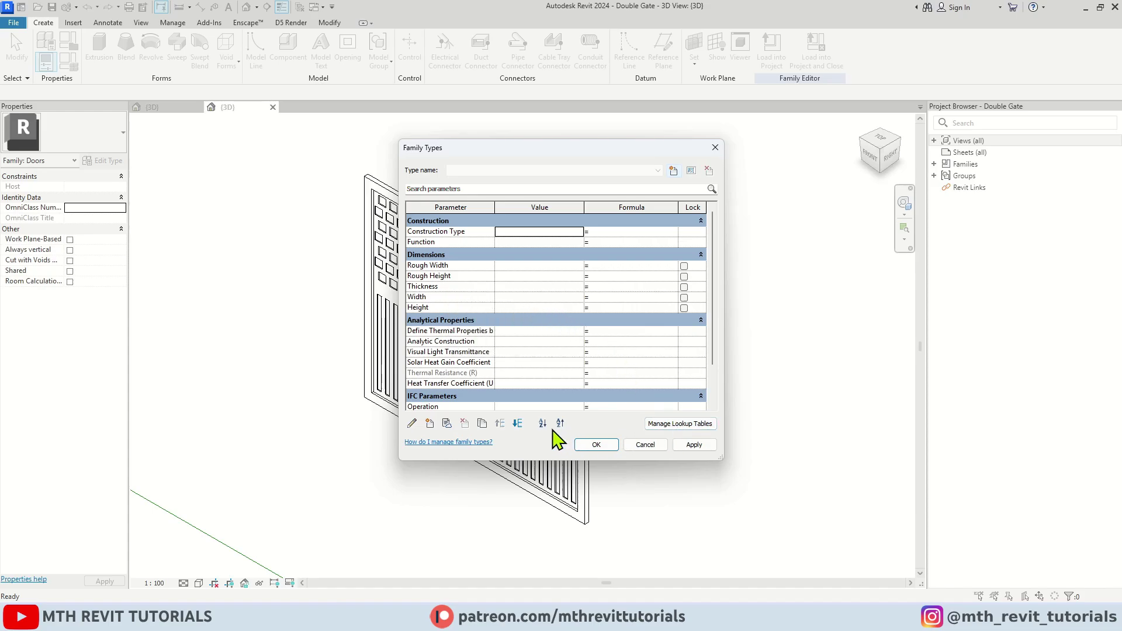
click(594, 446)
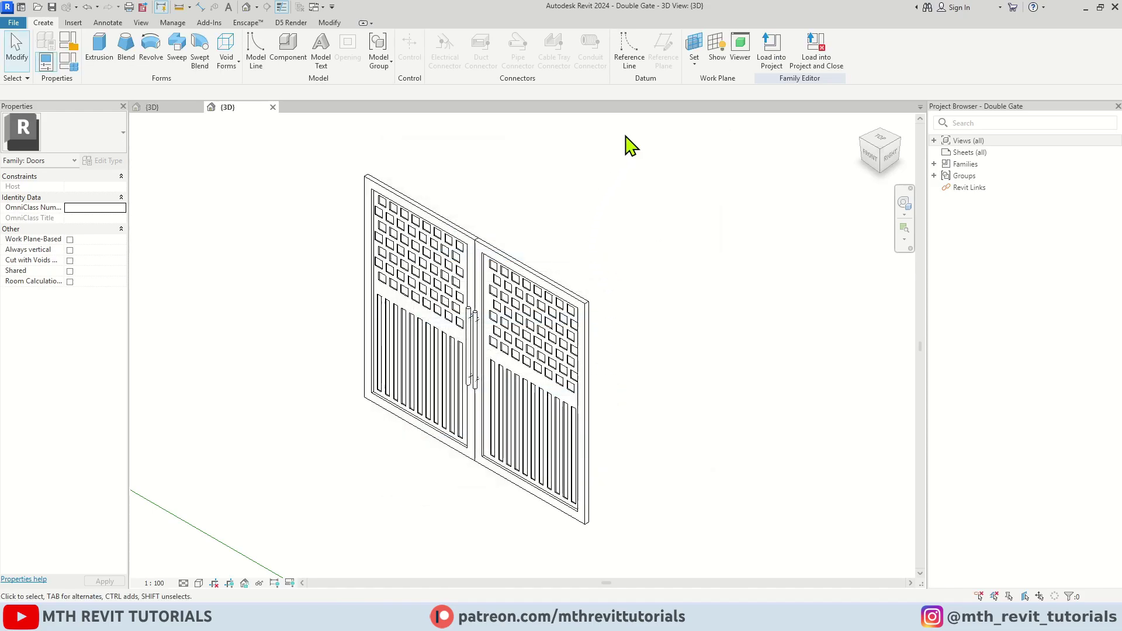
click(769, 64)
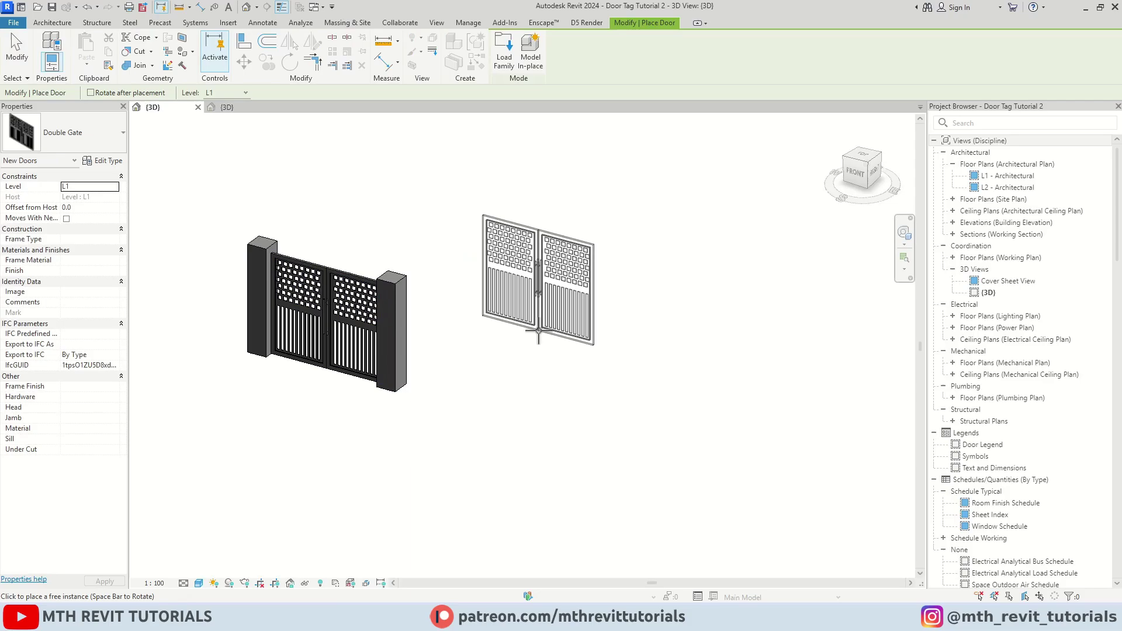
scroll(535, 327, up, 4)
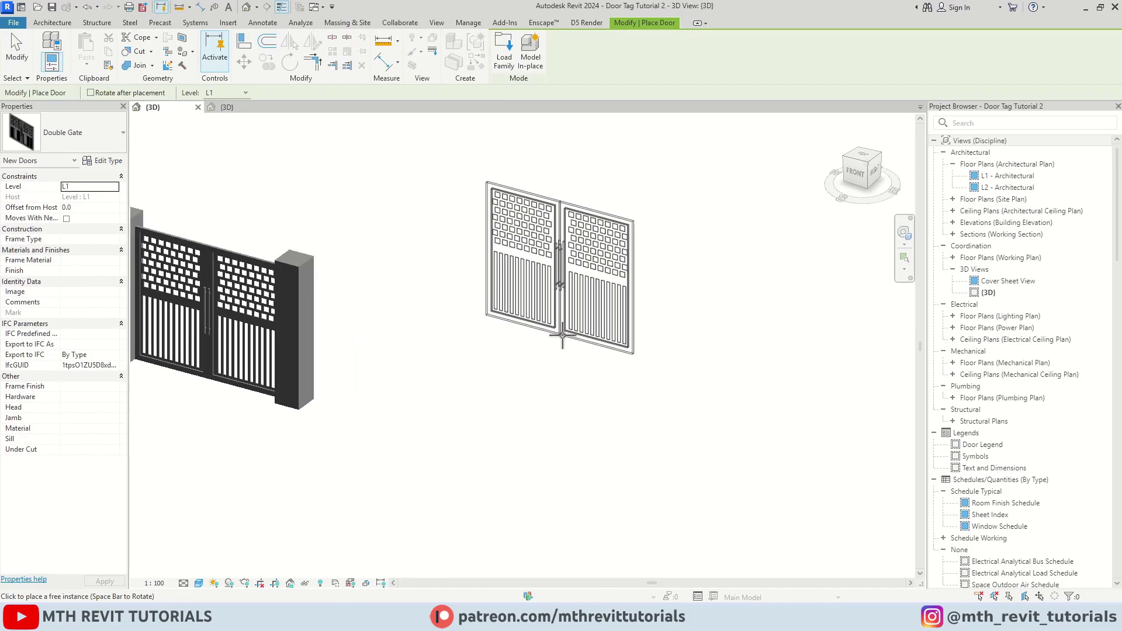
key(Escape)
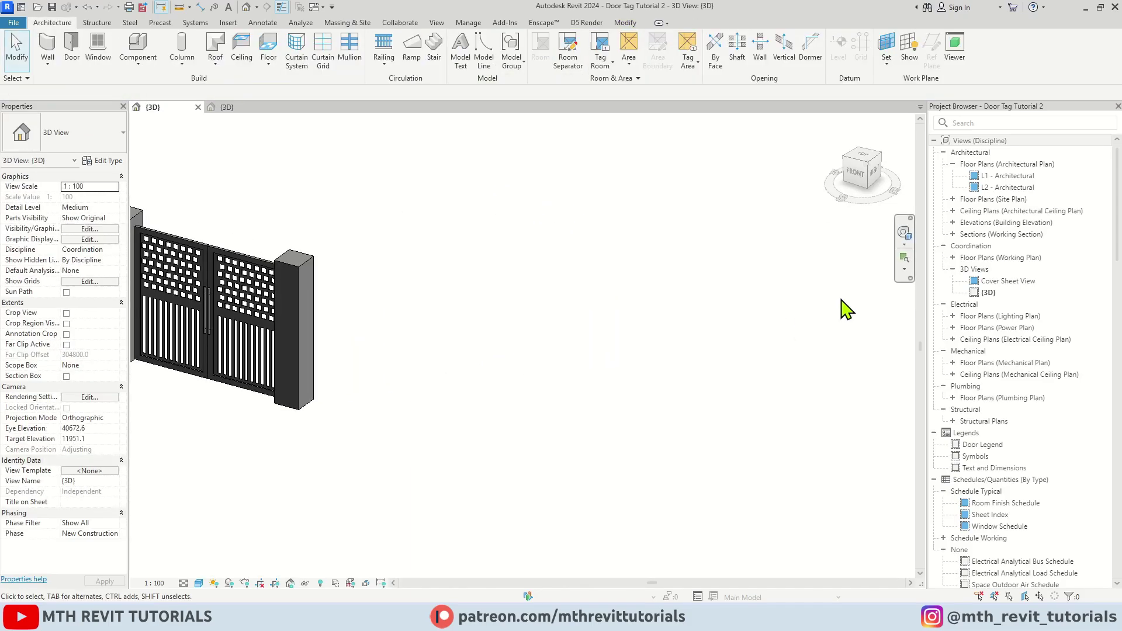
Step: Place a Double Gate door in the L1 - Architectural floor plan, in the empty area beside the existing gate and columns
double_click(986, 177)
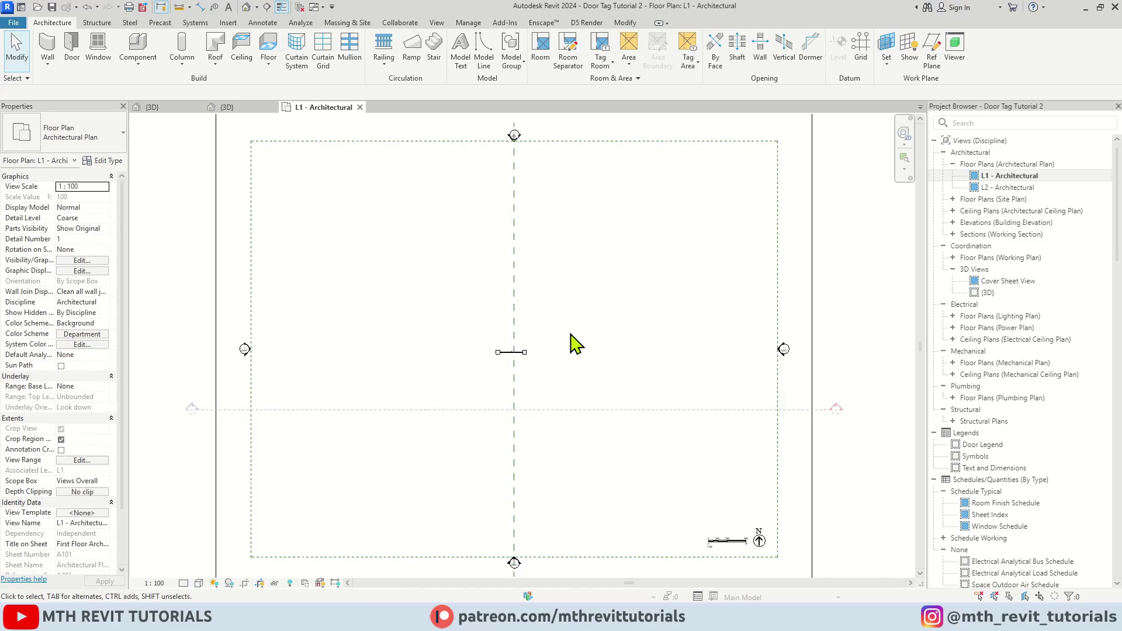
scroll(573, 343, up, 5)
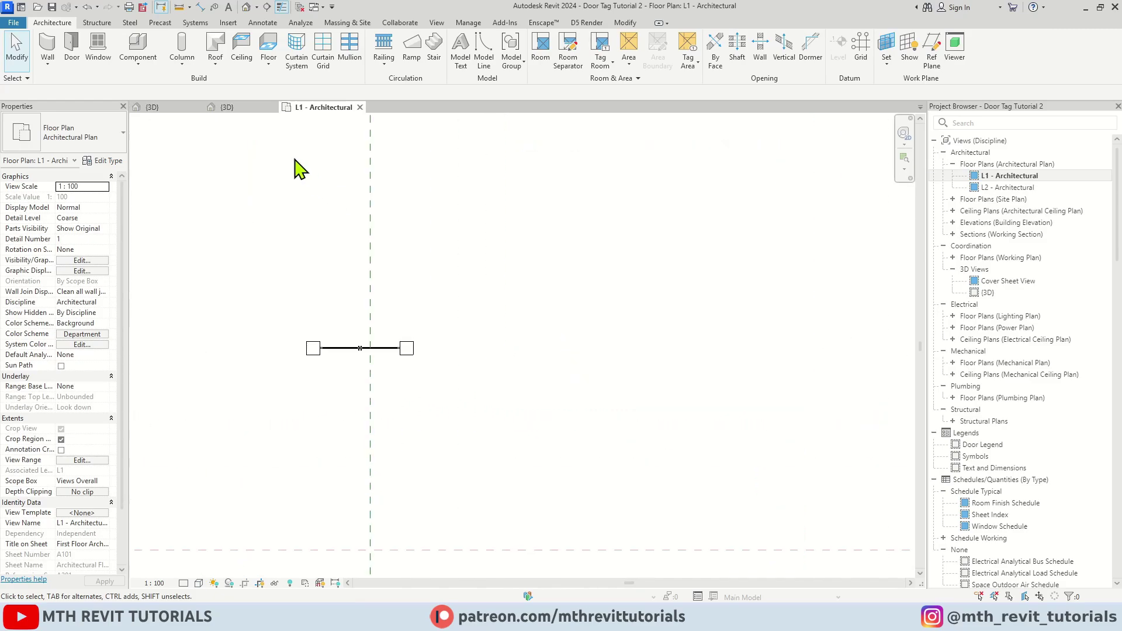
click(72, 54)
click(88, 137)
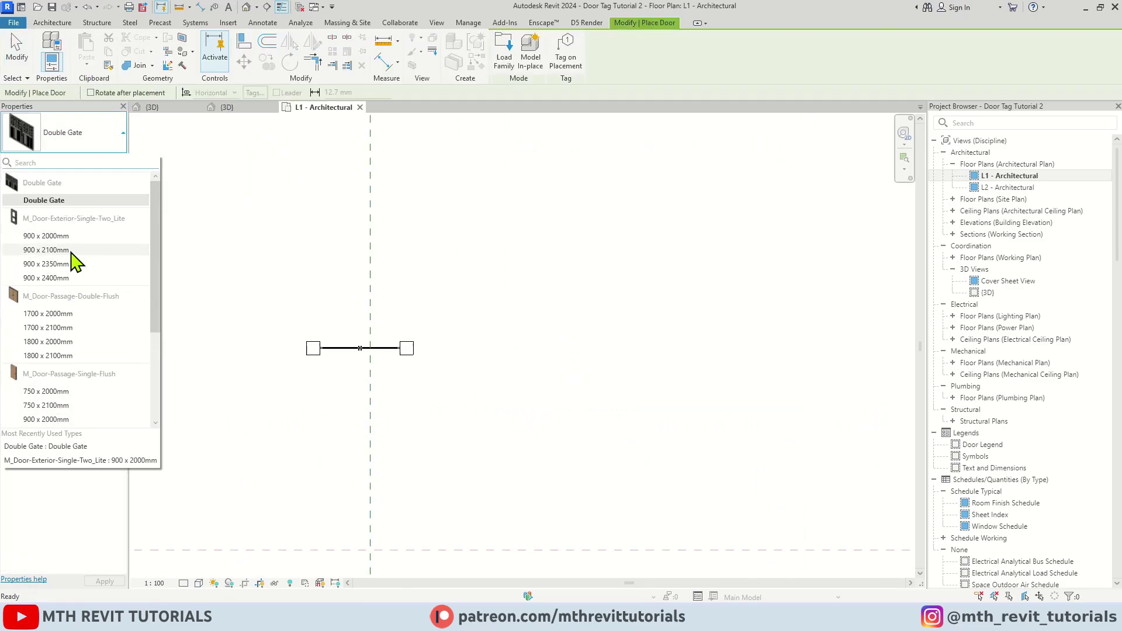
click(45, 202)
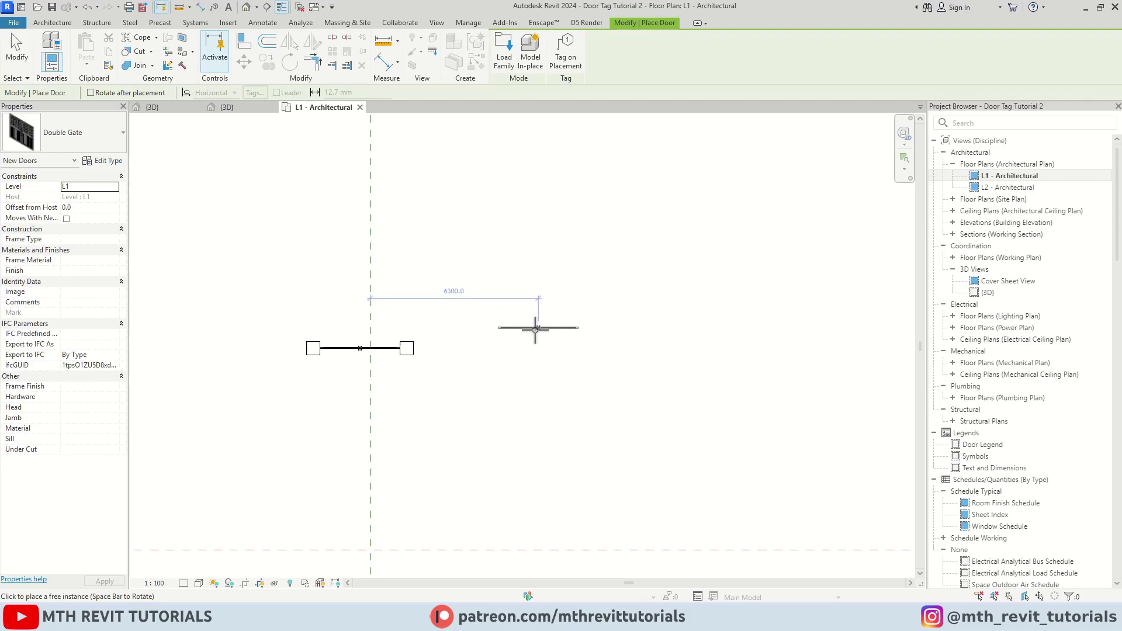
scroll(529, 329, up, 2)
click(527, 330)
key(Escape)
key(Escape)
scroll(554, 336, up, 3)
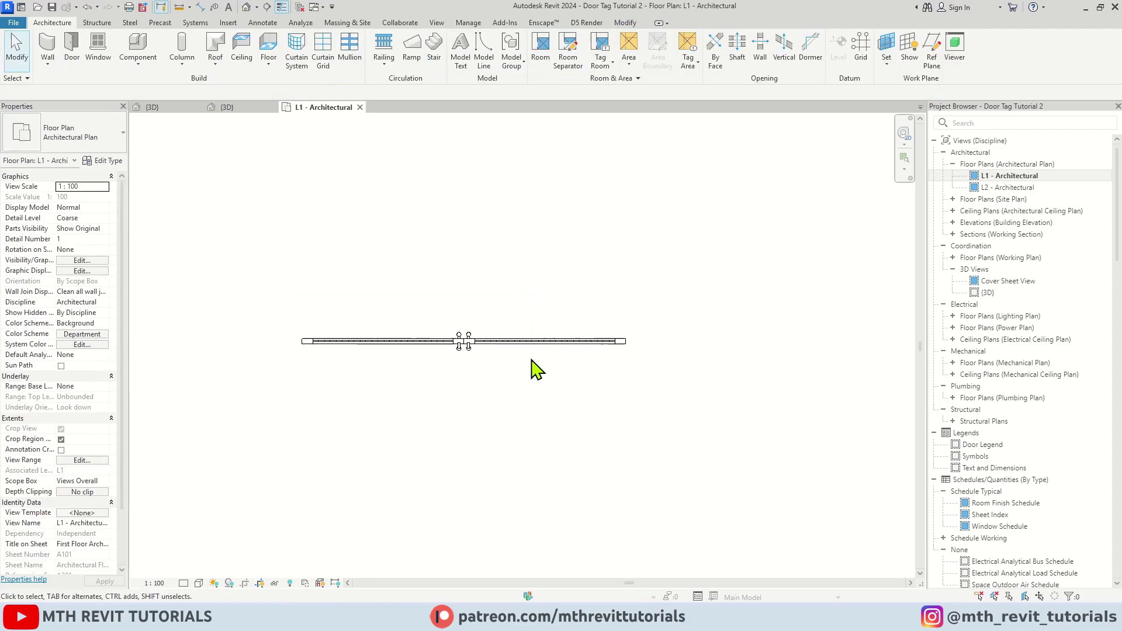
scroll(578, 372, up, 1)
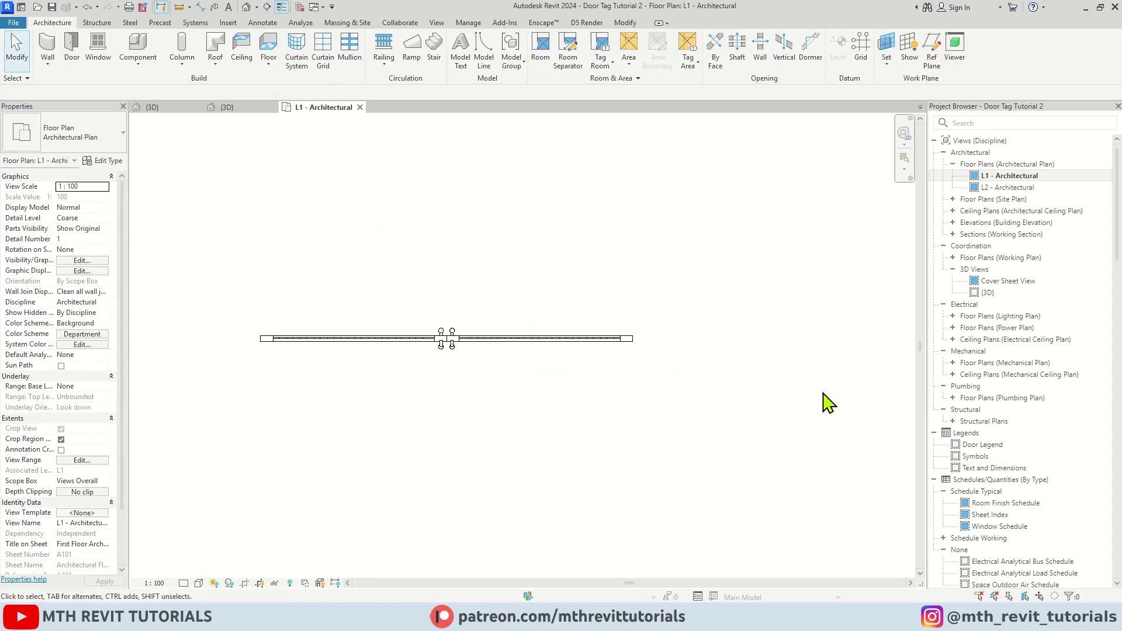
Step: Create a new building component schedule for the Doors category, named Door Schedule, in the New Construction phase
right_click(1006, 480)
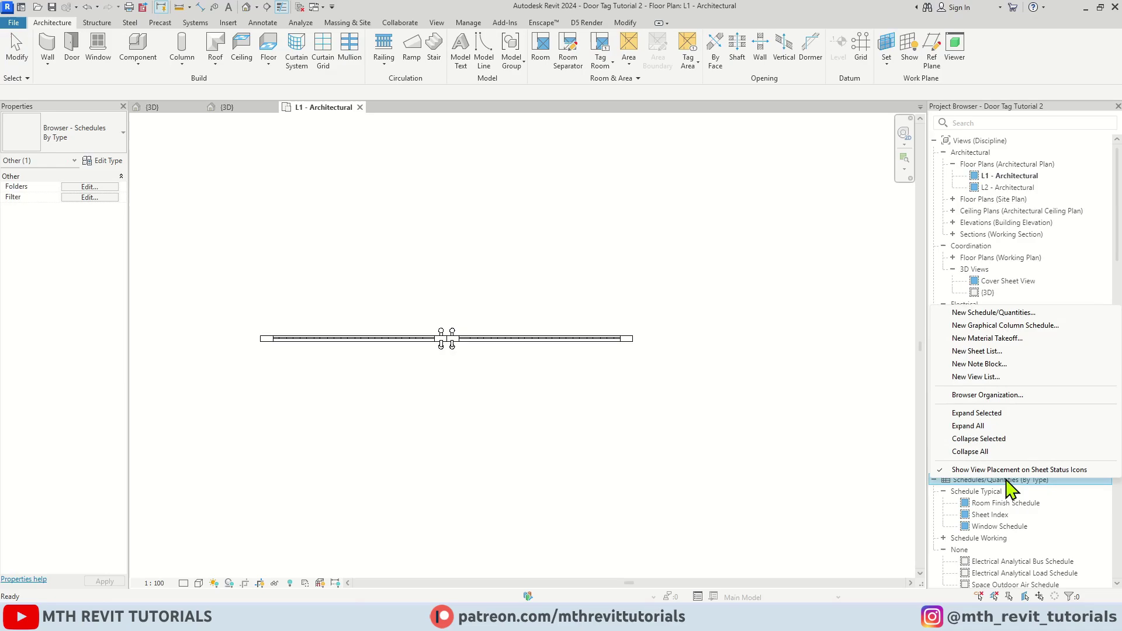
click(1007, 314)
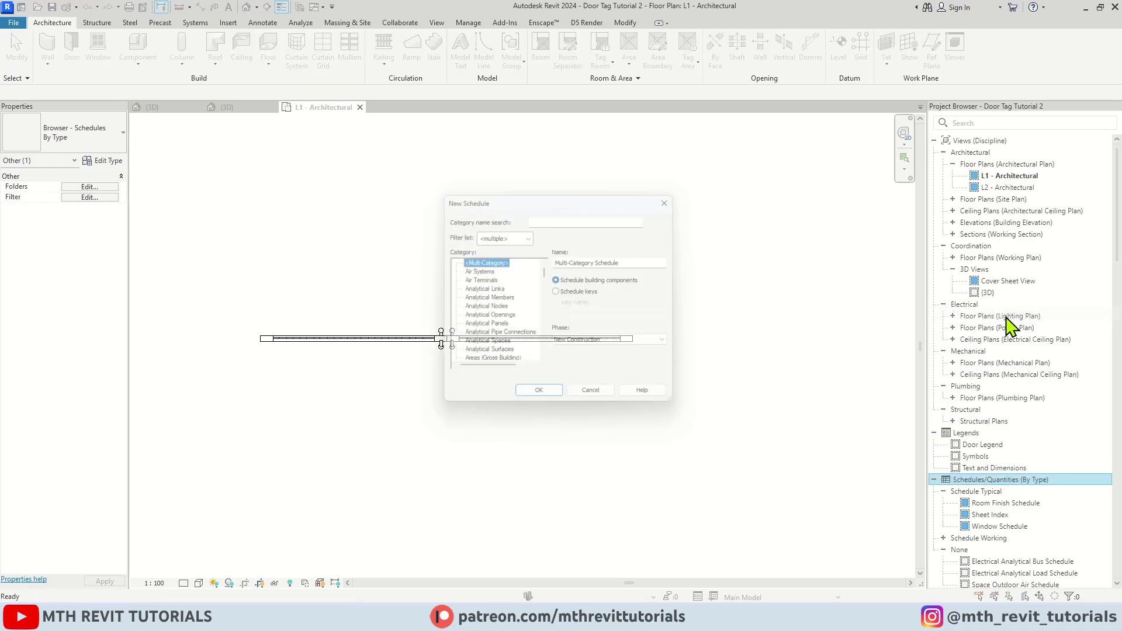
key(d)
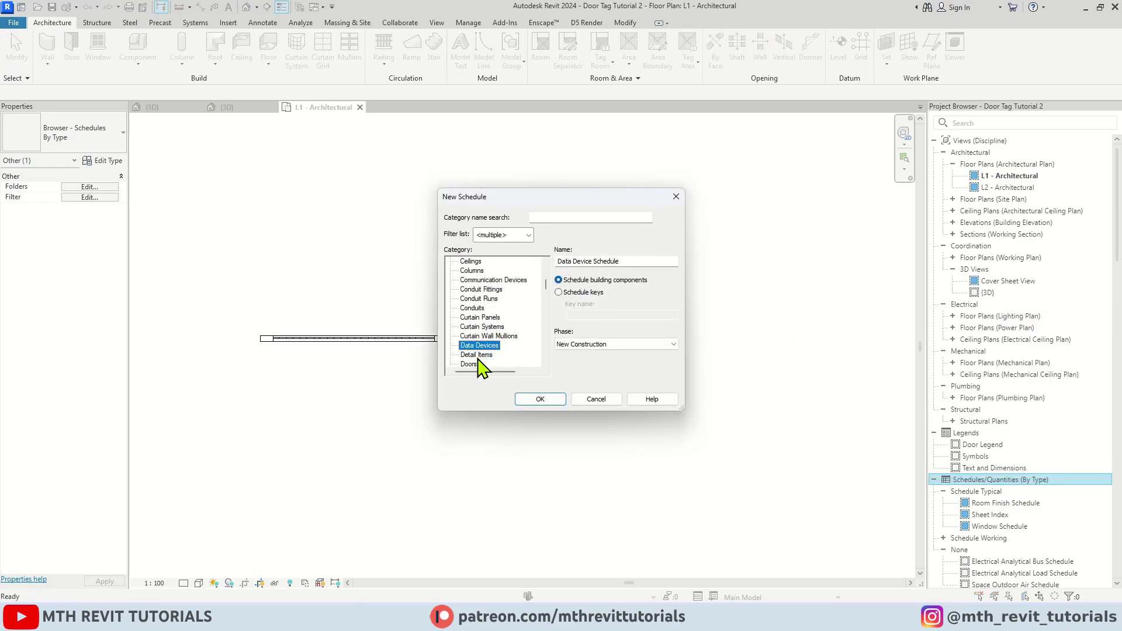
click(477, 362)
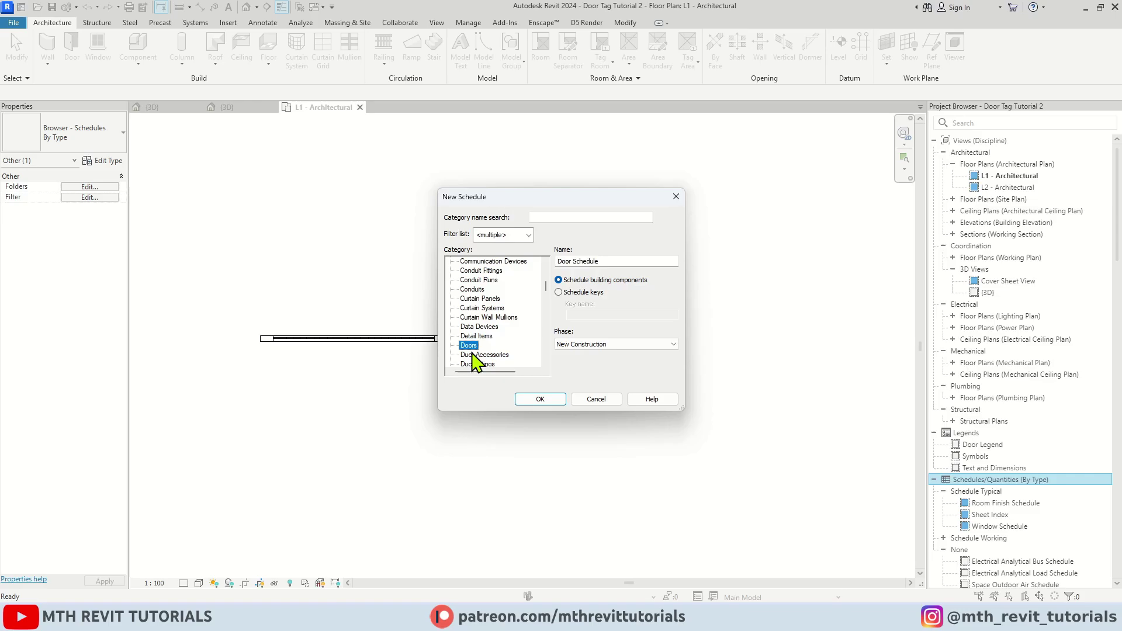
click(544, 401)
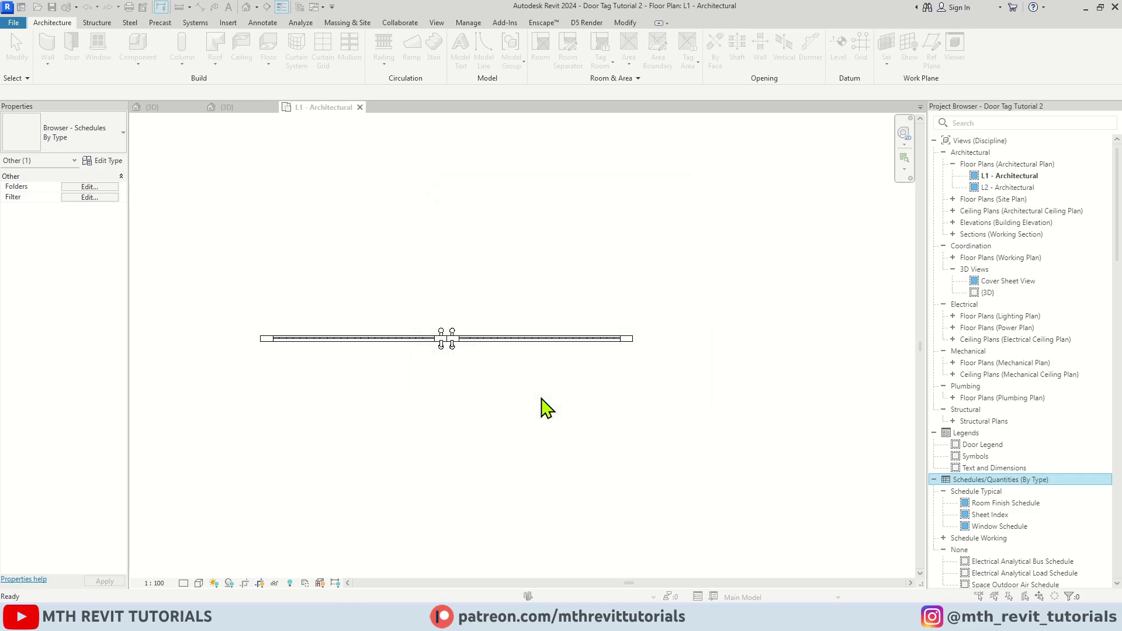
Step: Add the Type Mark, Width and Height fields to the door schedule in that order and generate it
scroll(434, 315, down, 1)
click(434, 317)
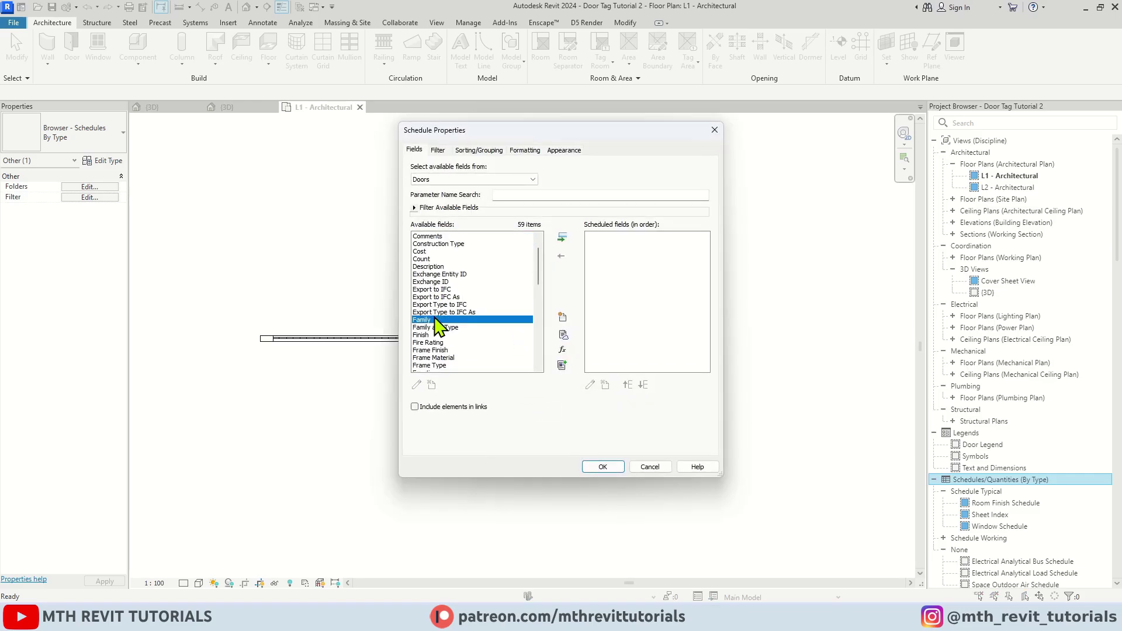
key(t)
scroll(450, 365, down, 3)
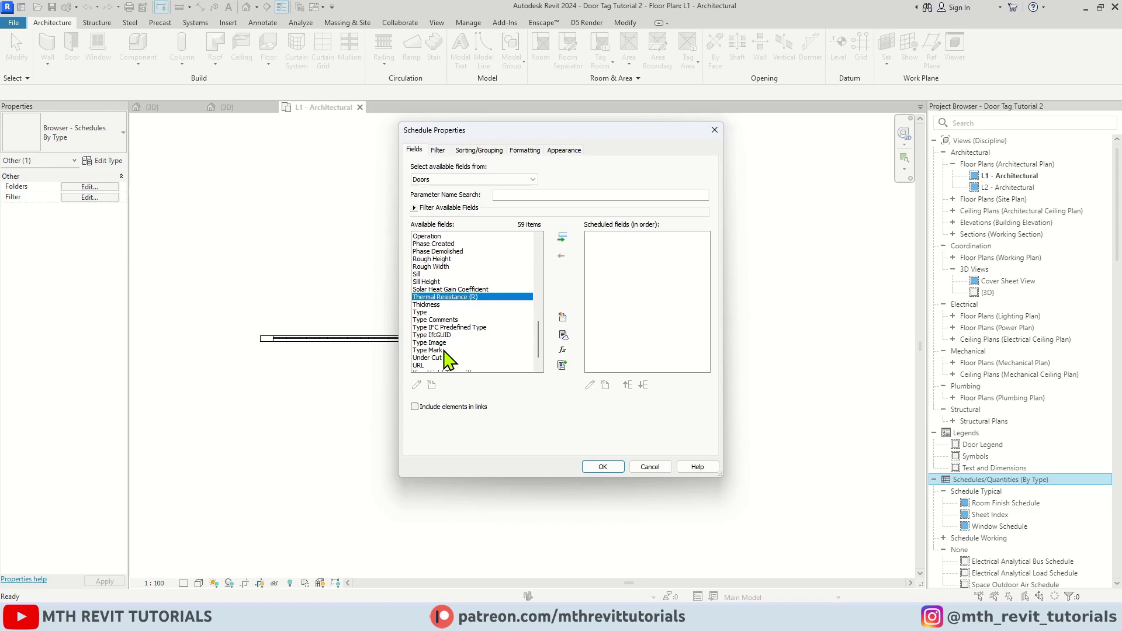
click(435, 351)
click(562, 238)
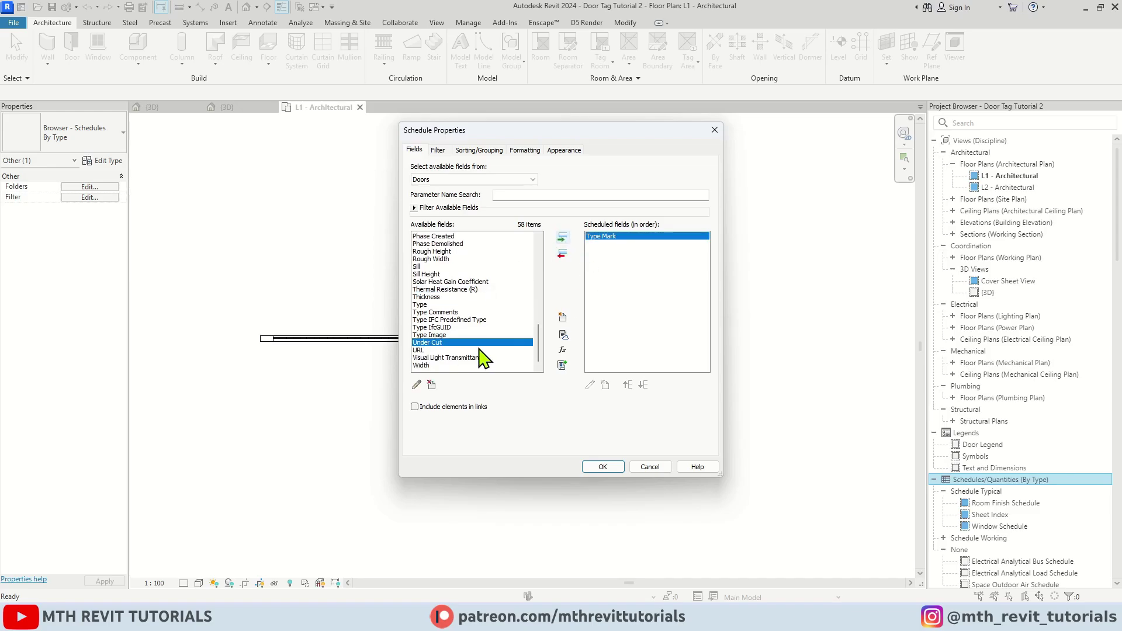
click(434, 365)
click(563, 237)
scroll(450, 292, up, 8)
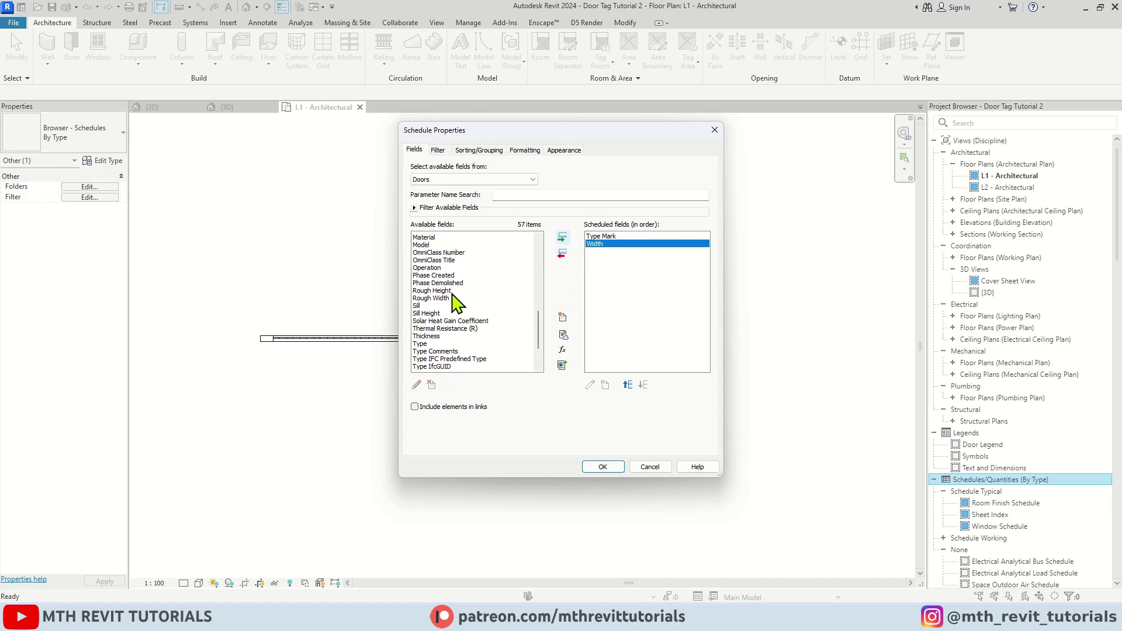
click(423, 274)
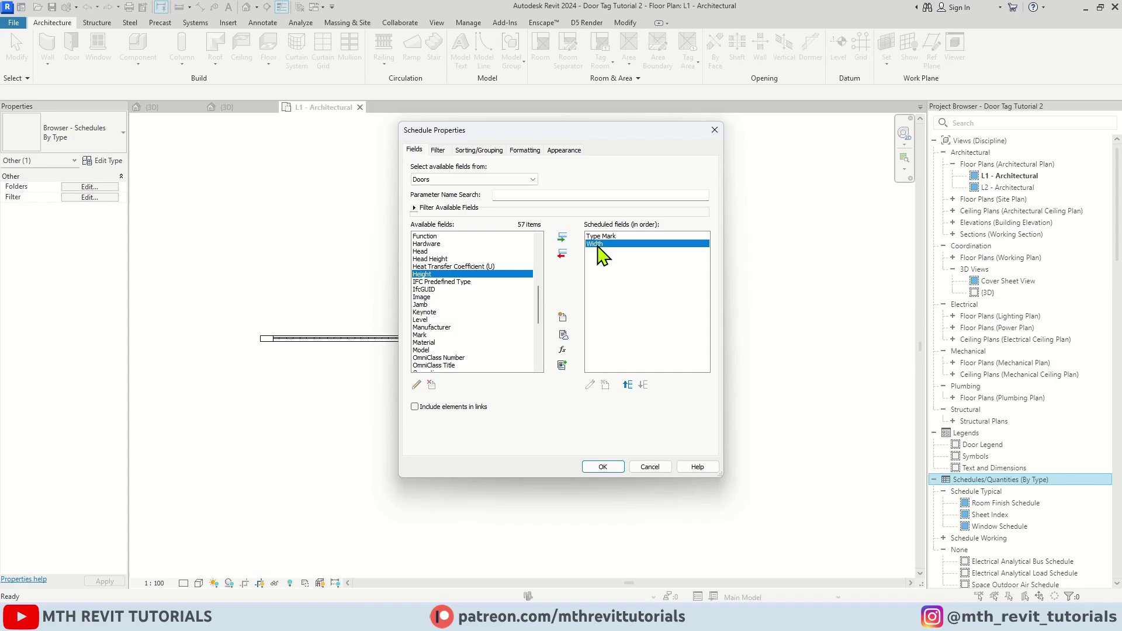
click(563, 237)
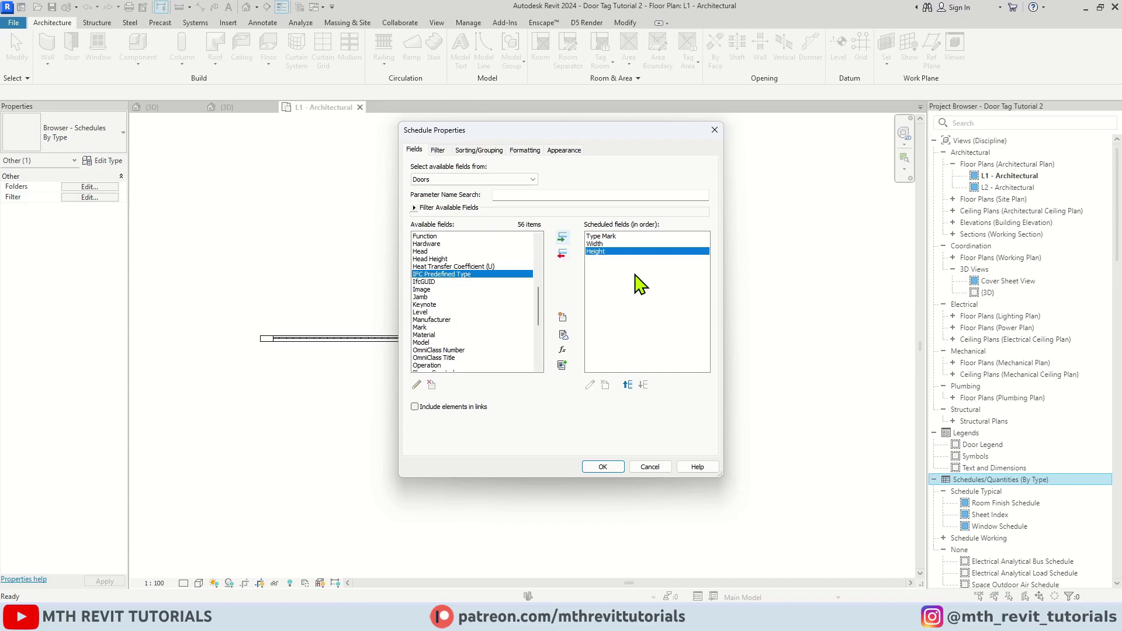
click(601, 468)
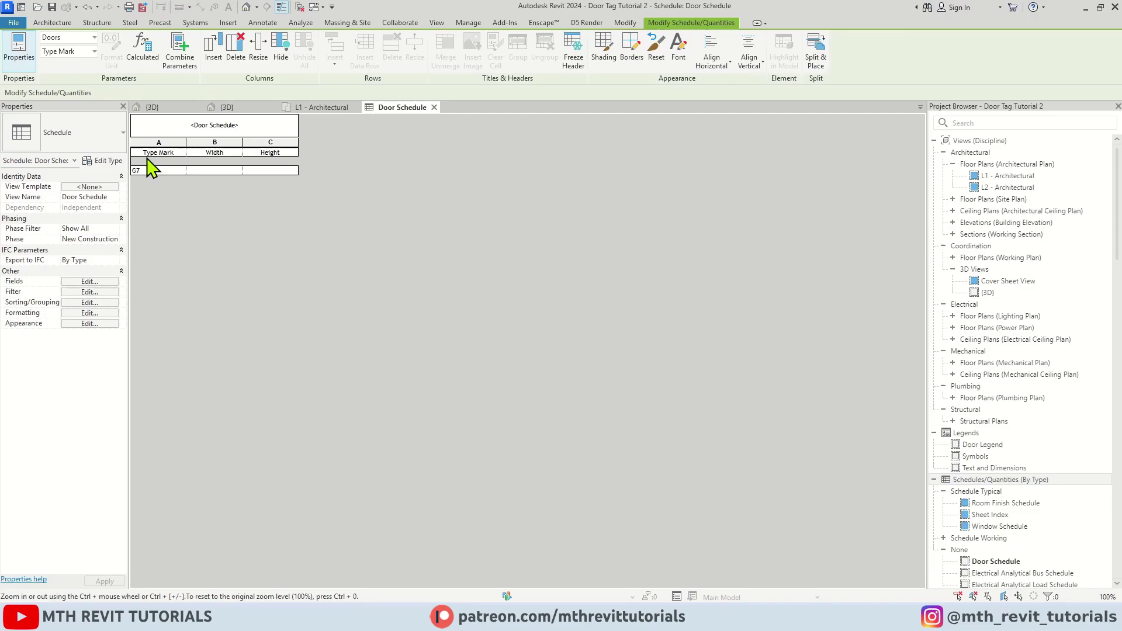
ctrl+scroll(147, 159, up, 4)
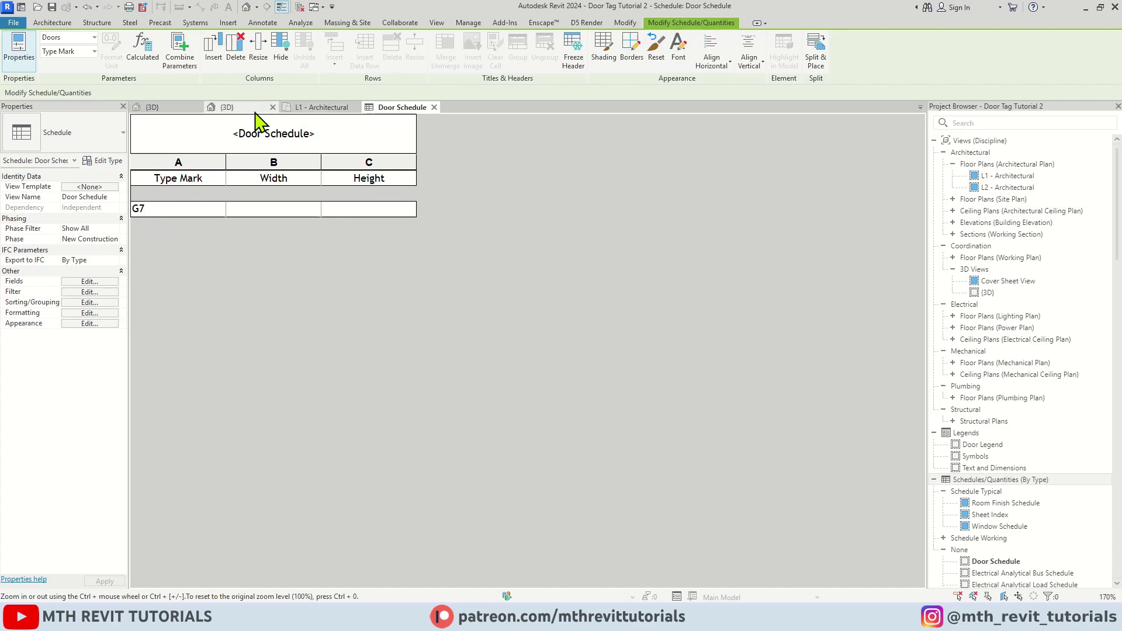
Step: Set the Type Mark of the Double Gate door in the L1 - Architectural plan to G1
click(315, 108)
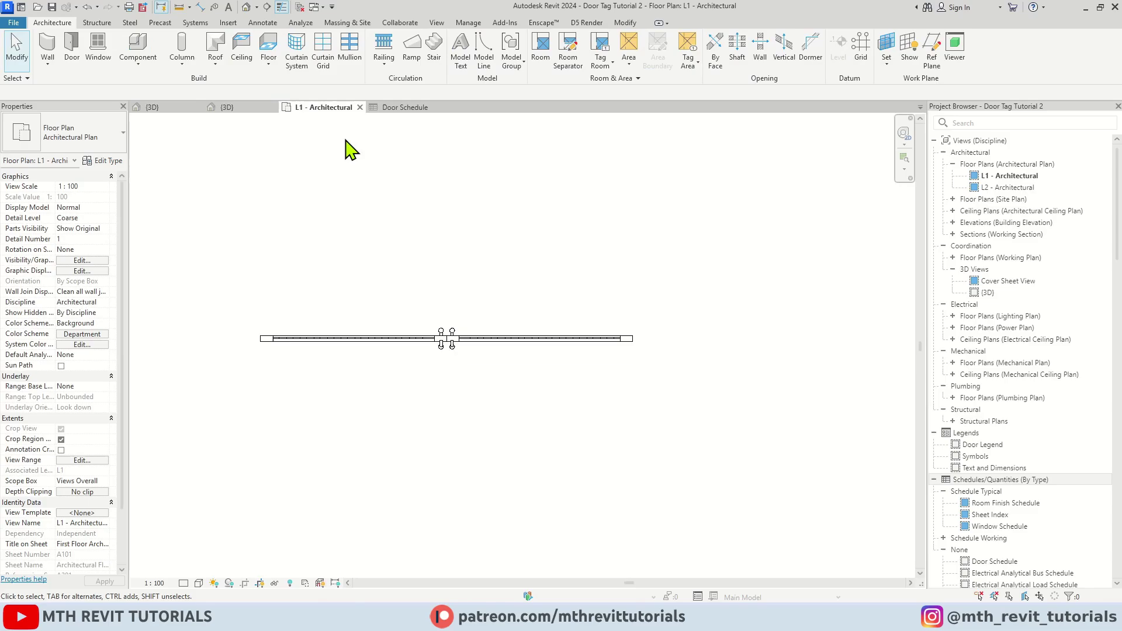
click(448, 338)
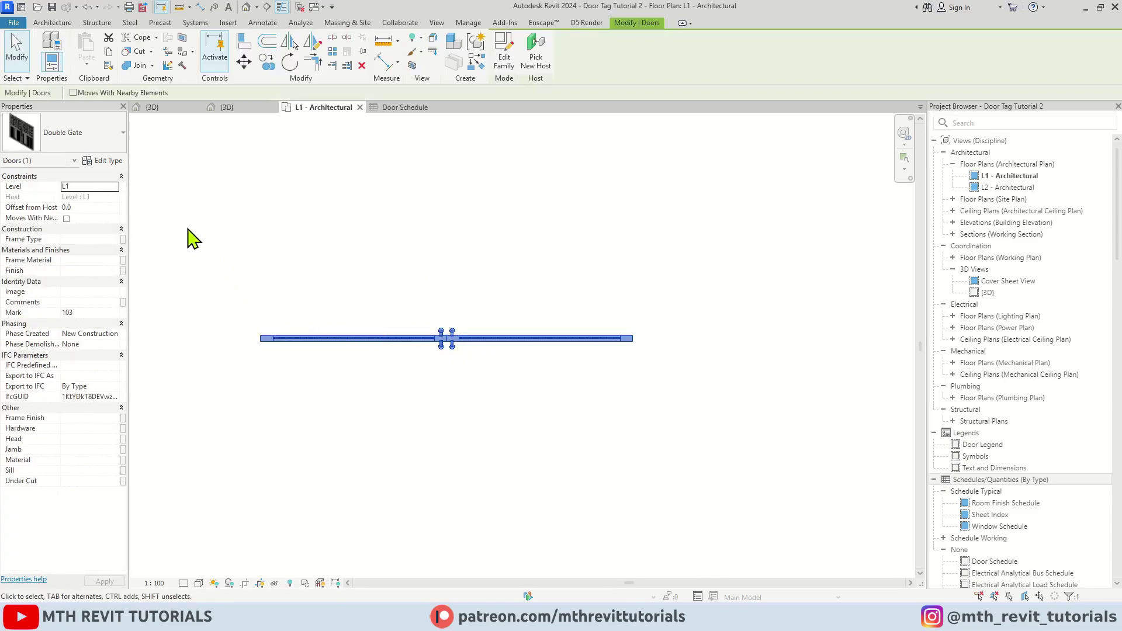
click(109, 162)
scroll(485, 304, down, 5)
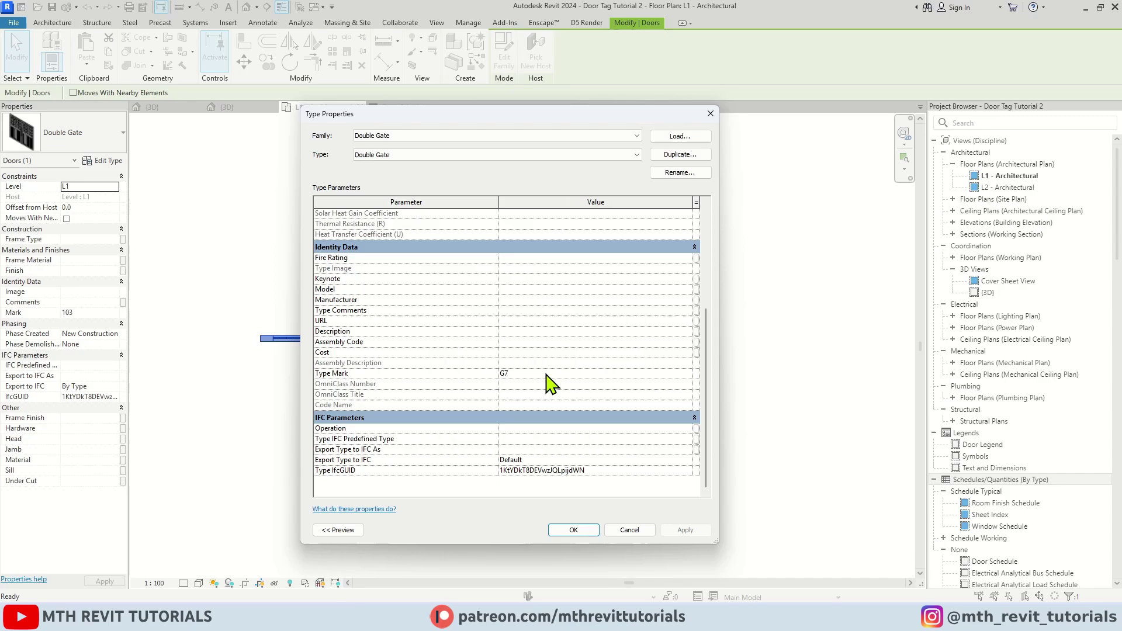
text(G)
Step: Set the Double Gate type's Width to 3.0 and Height to 2.6, and check the updated Door Schedule
scroll(605, 354, up, 5)
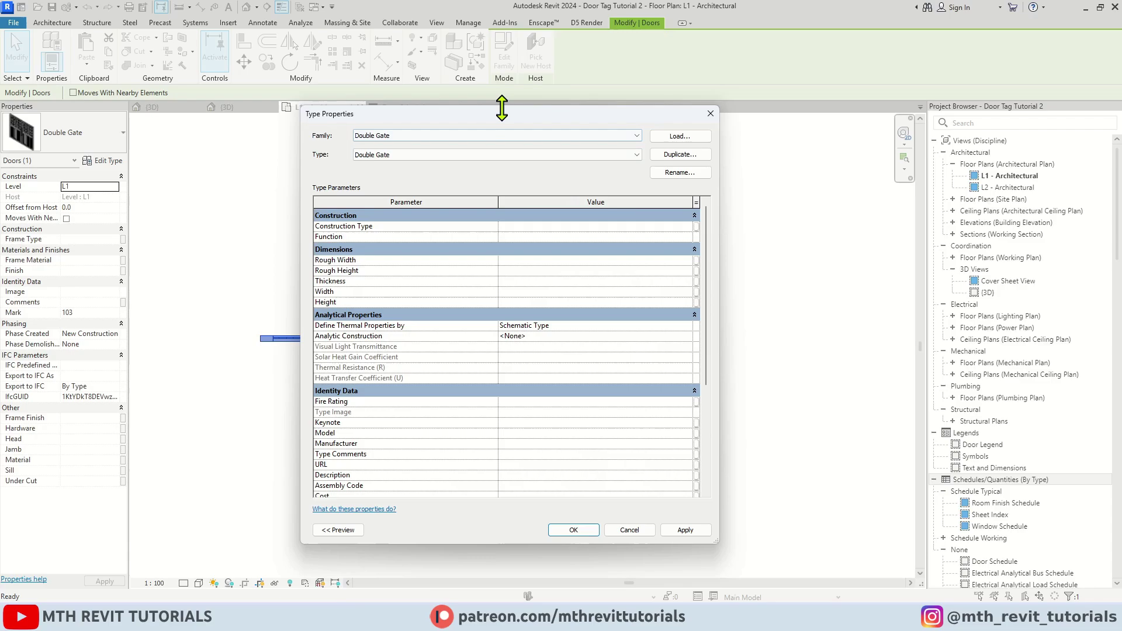
drag(505, 115, 537, 82)
click(547, 262)
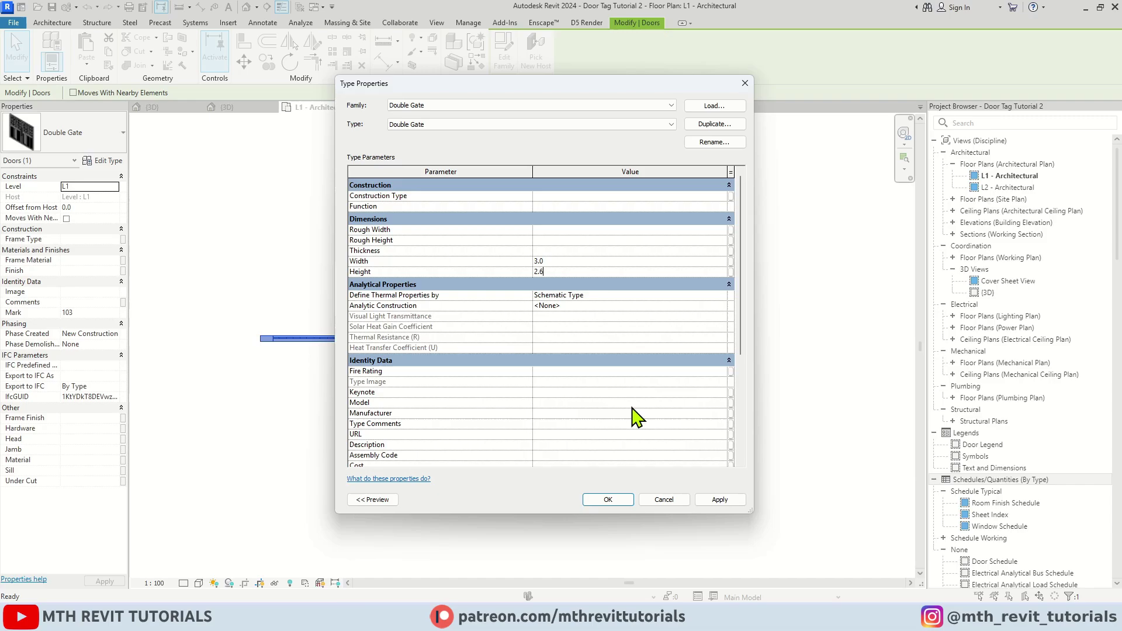
click(608, 500)
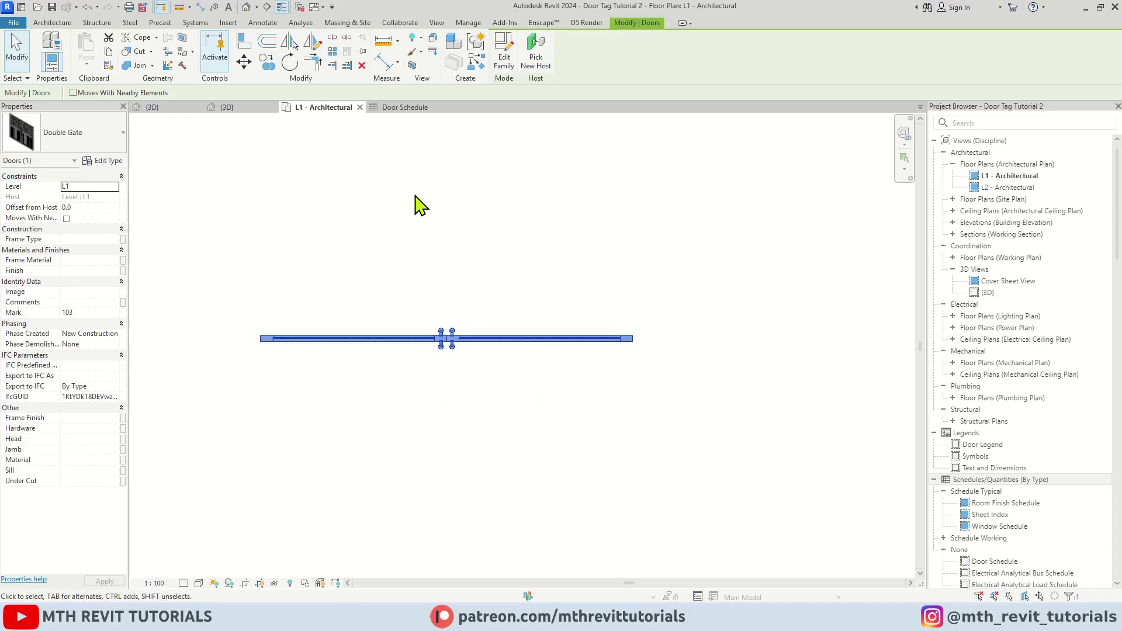
click(407, 107)
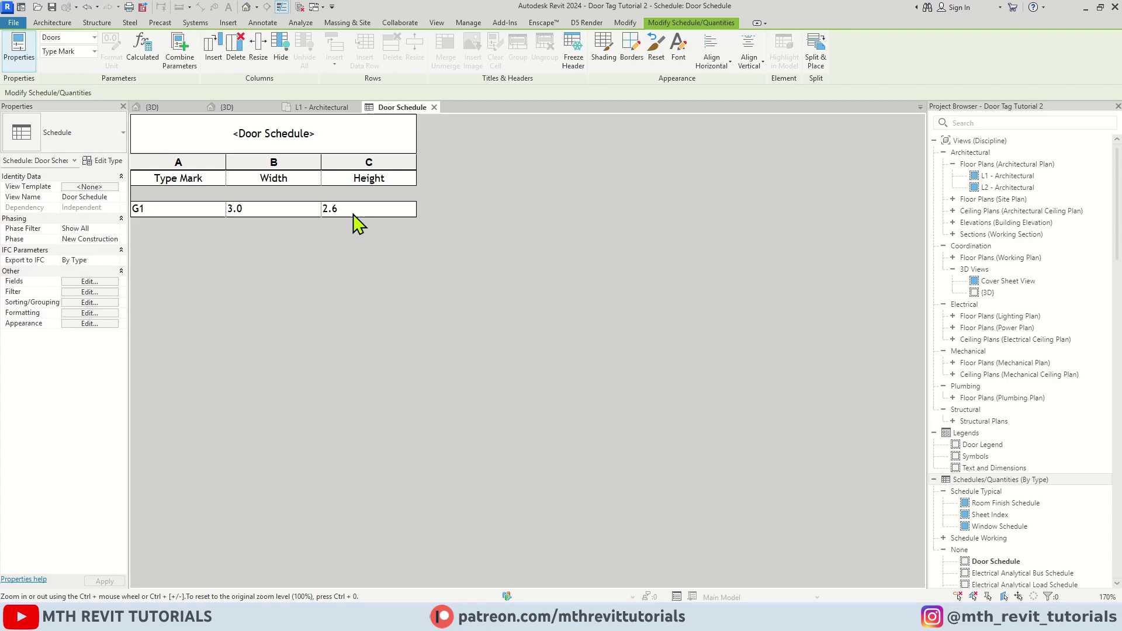
Step: Tag the Double Gate by category in the L1 - Architectural plan, with the leader turned off
click(330, 108)
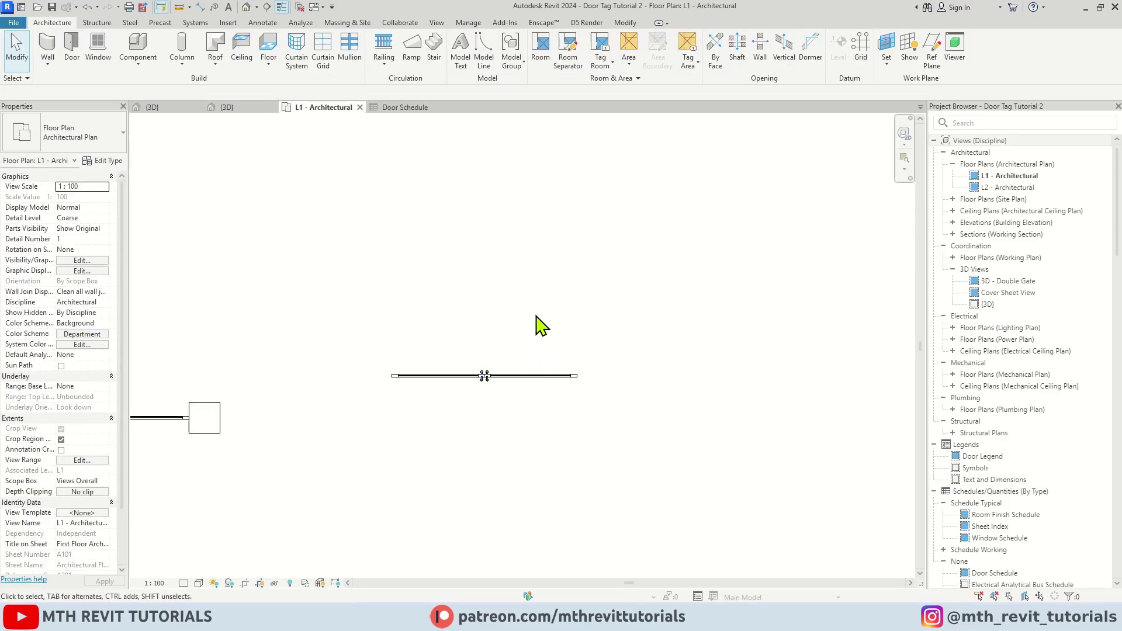
click(271, 23)
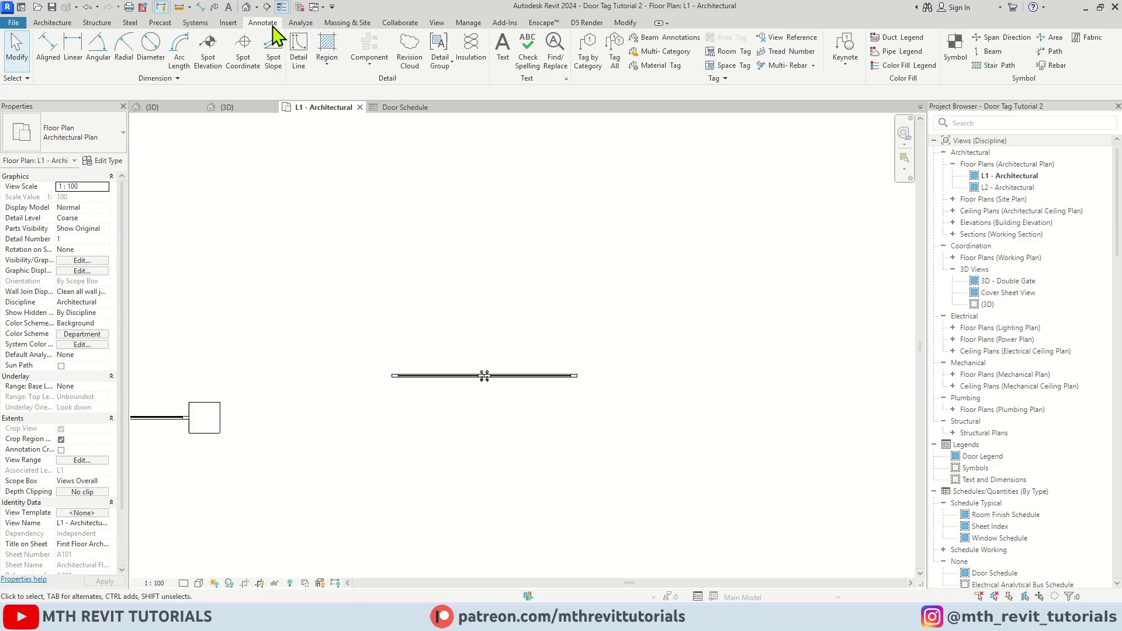
click(600, 70)
scroll(499, 325, up, 2)
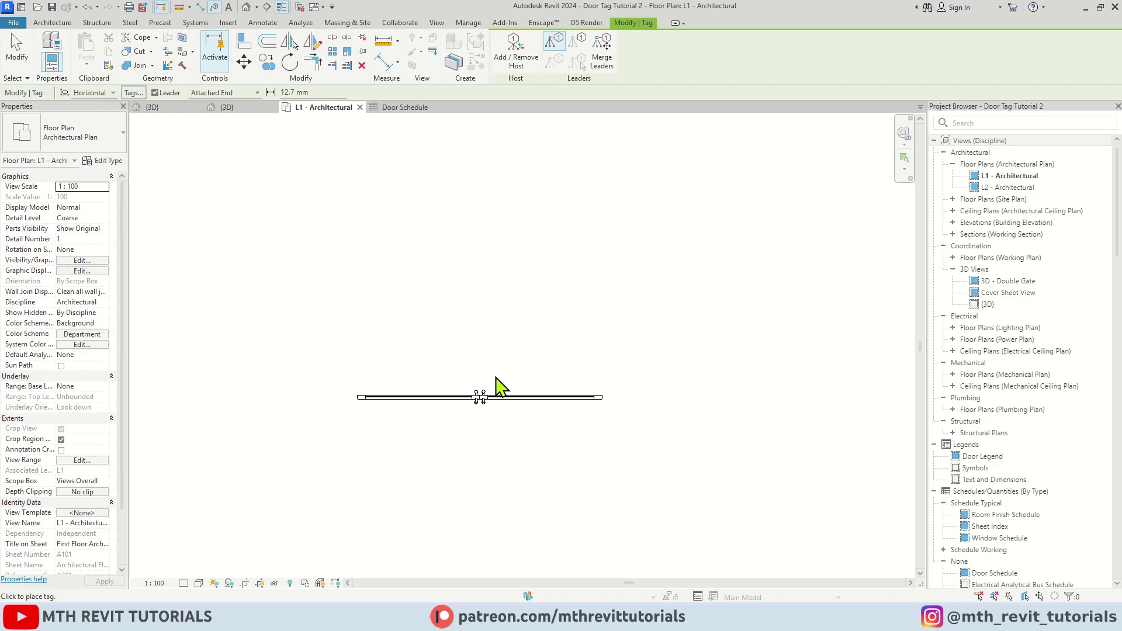
click(489, 399)
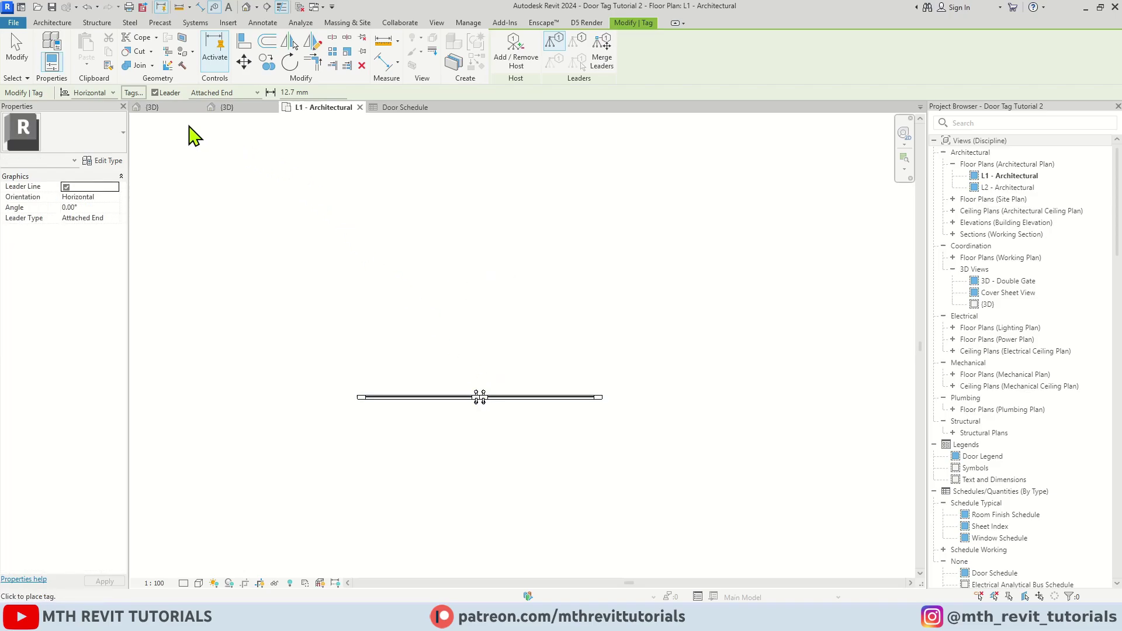
click(156, 92)
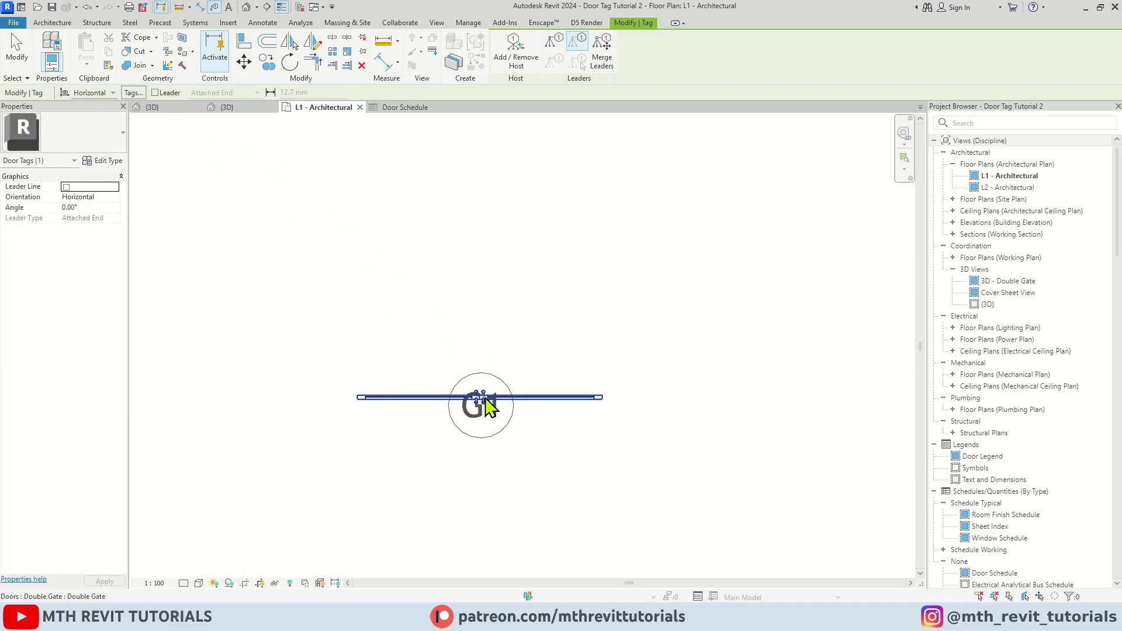
Step: Move the gate's door tag just above the gate in the plan and finish tagging
scroll(486, 403, up, 2)
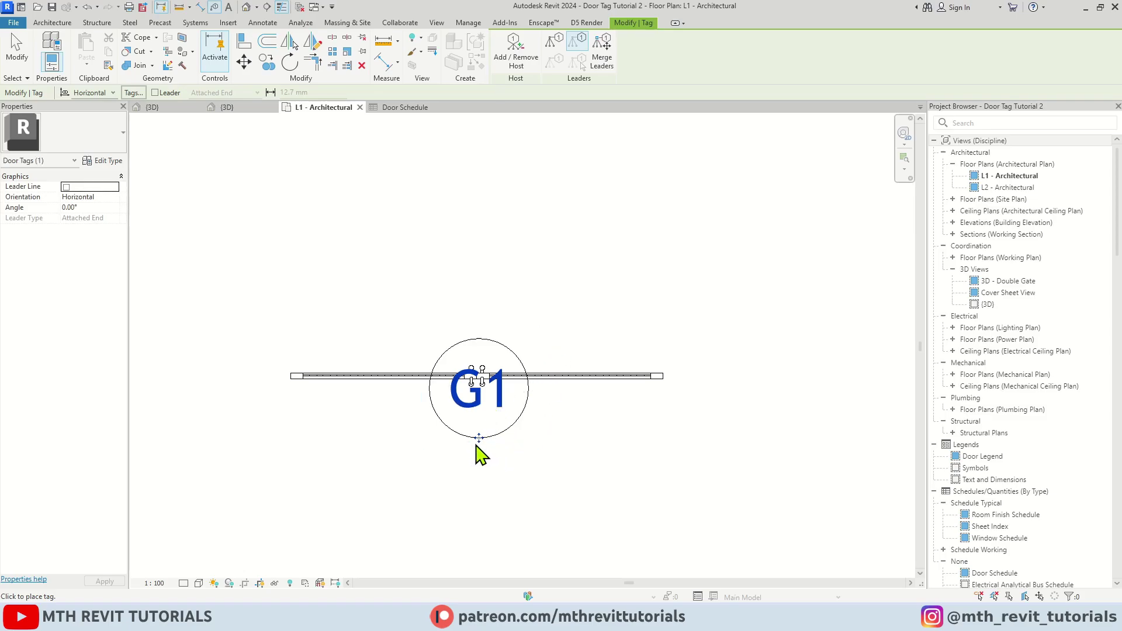
drag(476, 445, 476, 361)
click(583, 339)
scroll(513, 371, down, 5)
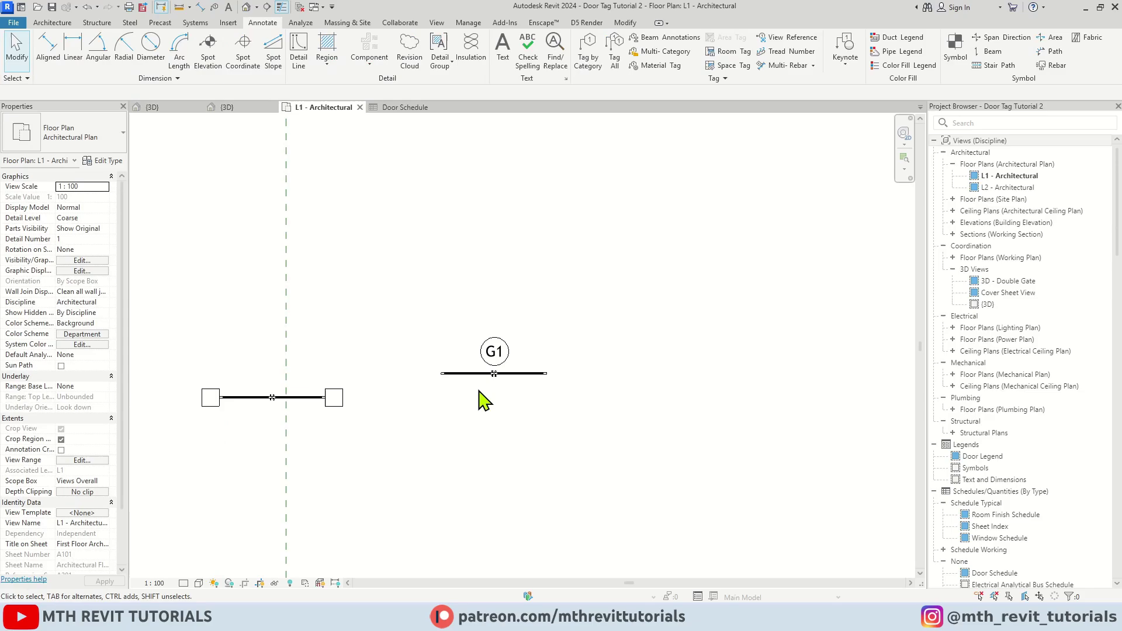
Step: Open the Door Legend view from the project's legends
scroll(511, 412, up, 1)
scroll(530, 405, up, 2)
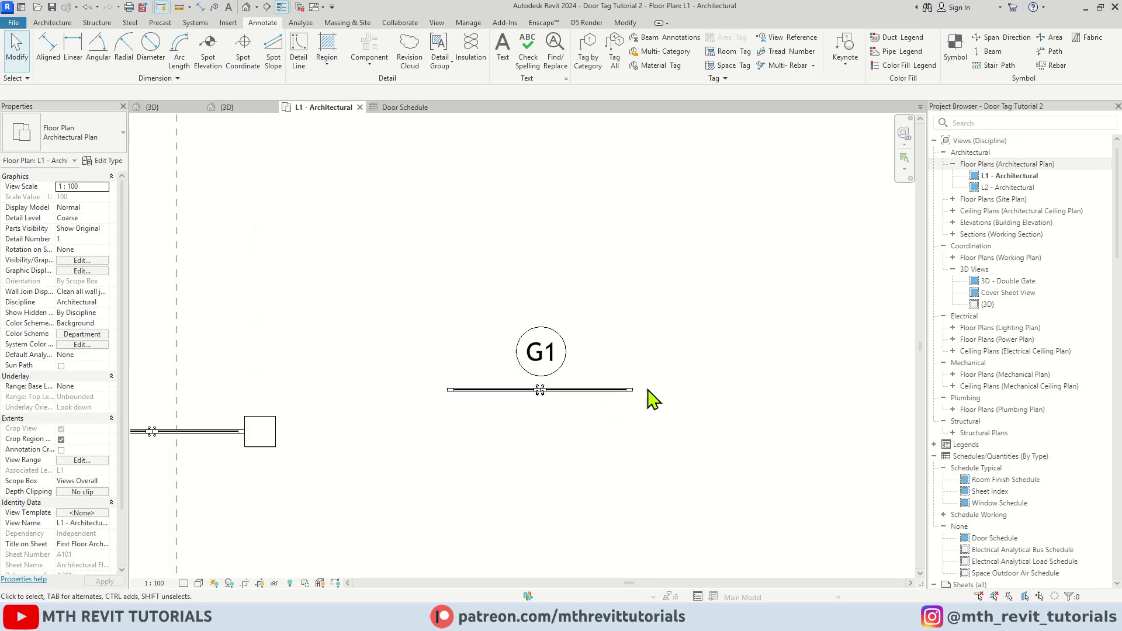
scroll(994, 380, down, 2)
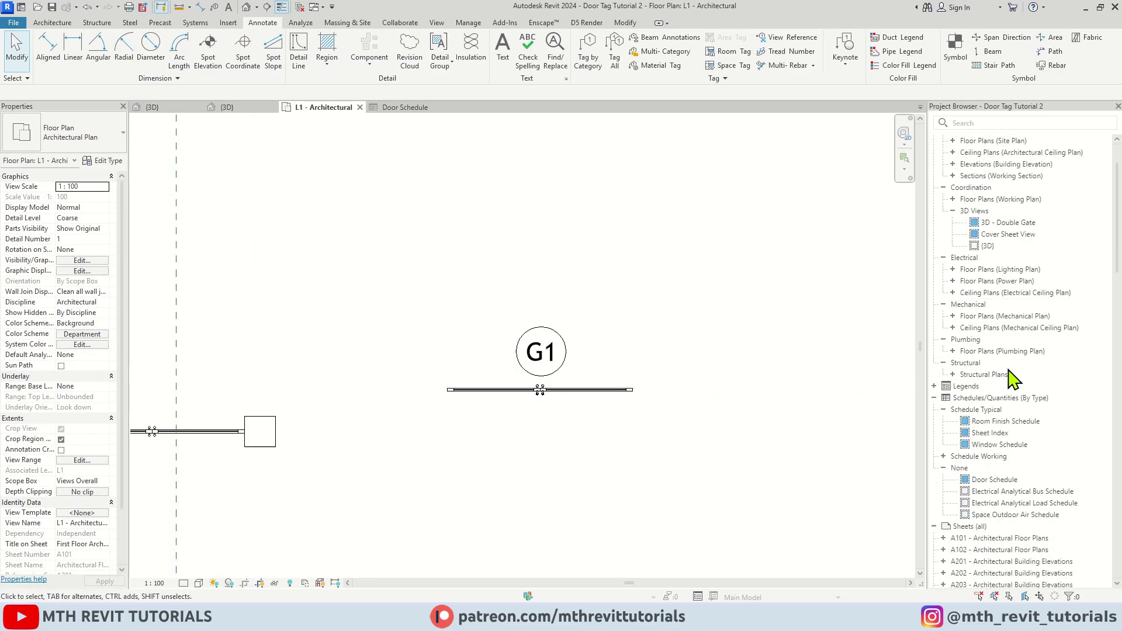
click(933, 387)
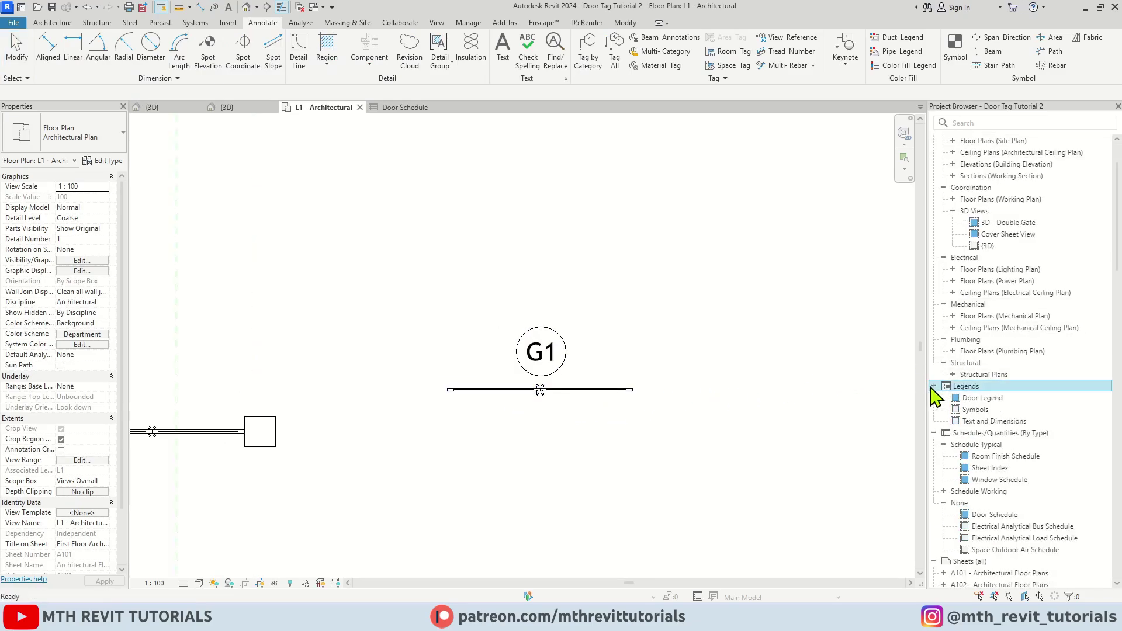
double_click(996, 399)
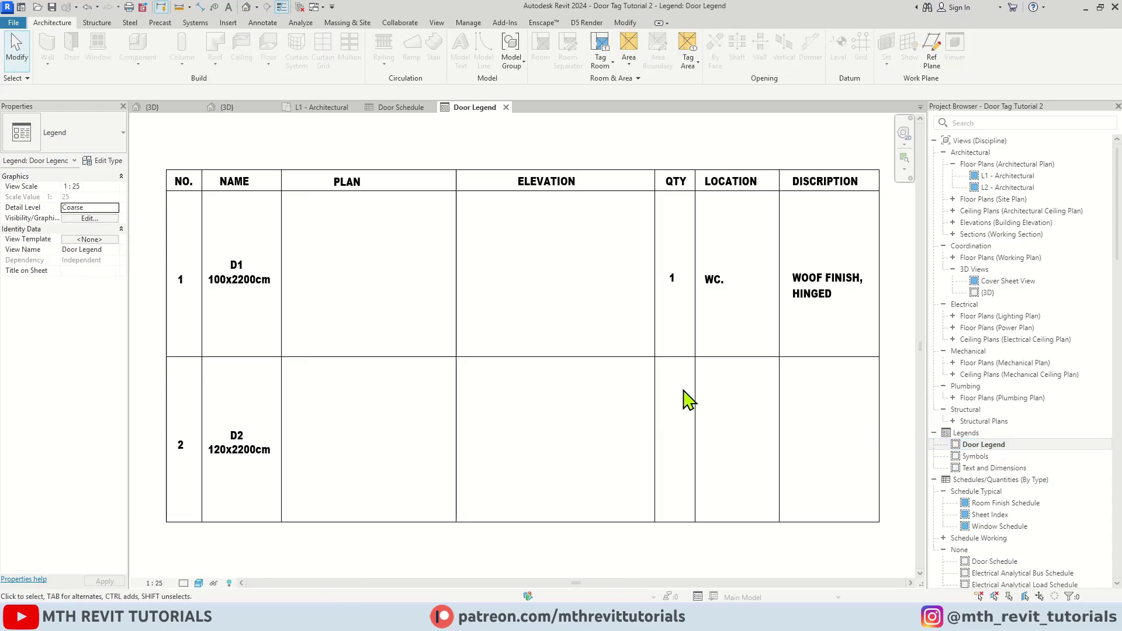
scroll(725, 362, down, 2)
middle_drag(829, 395, 774, 421)
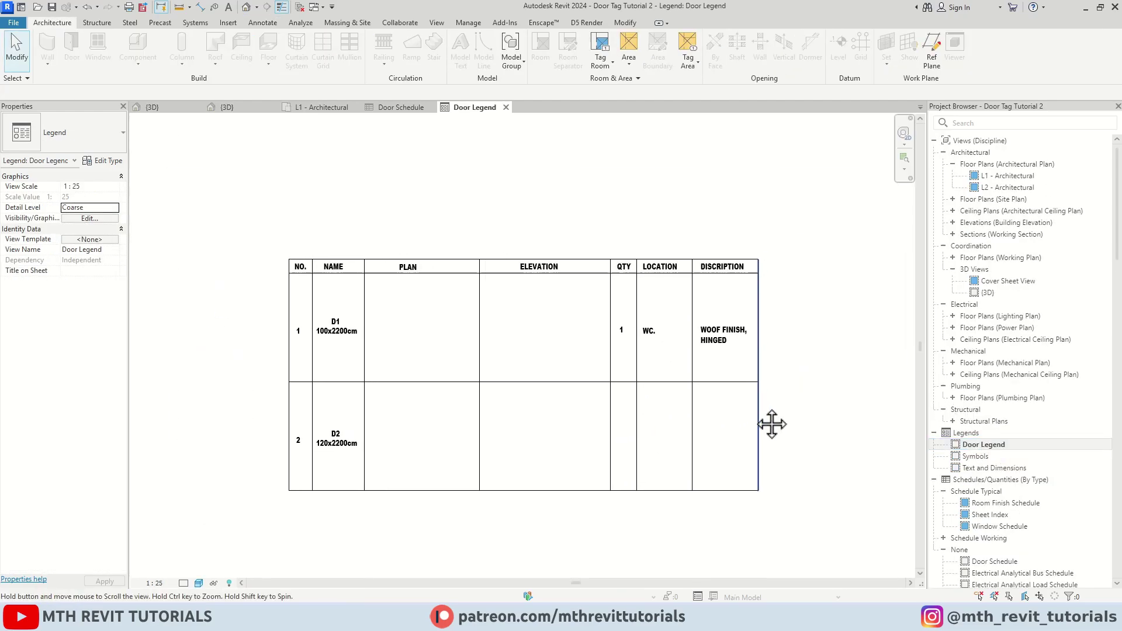
scroll(659, 401, up, 1)
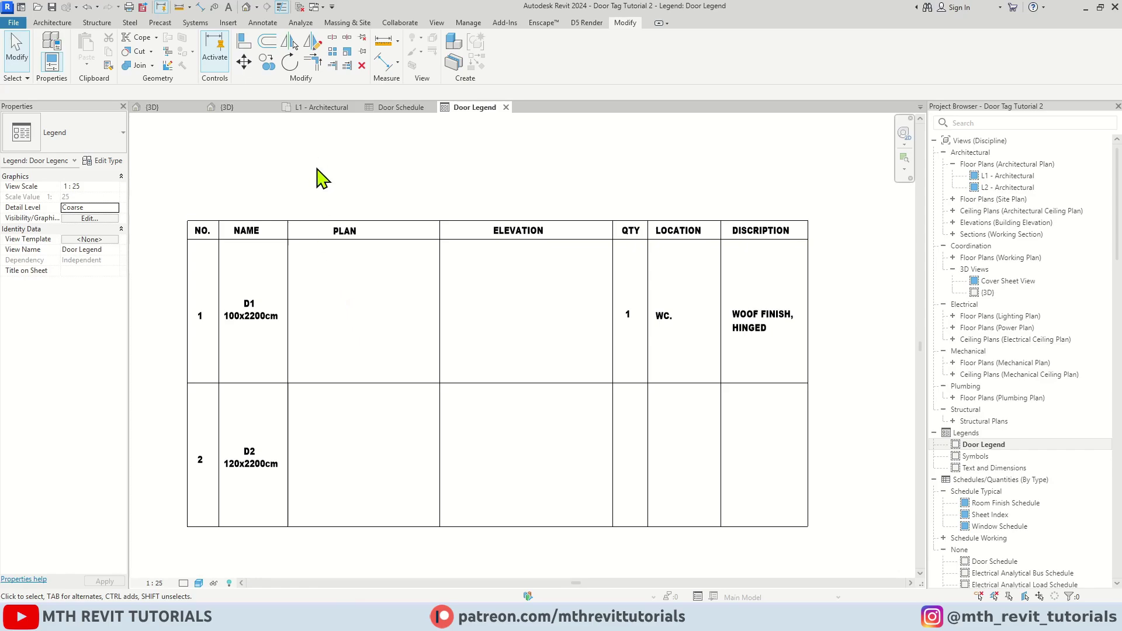
Step: Place a legend component in the PLAN cell of the D1 row, keeping the default family and Floor Plan view
click(262, 22)
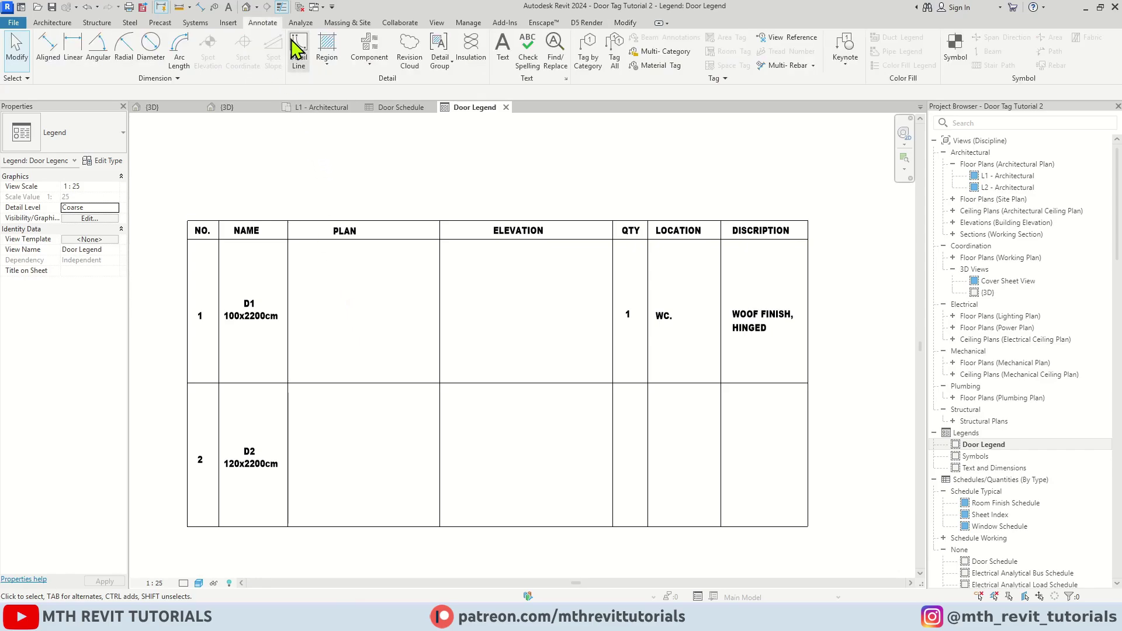
click(370, 63)
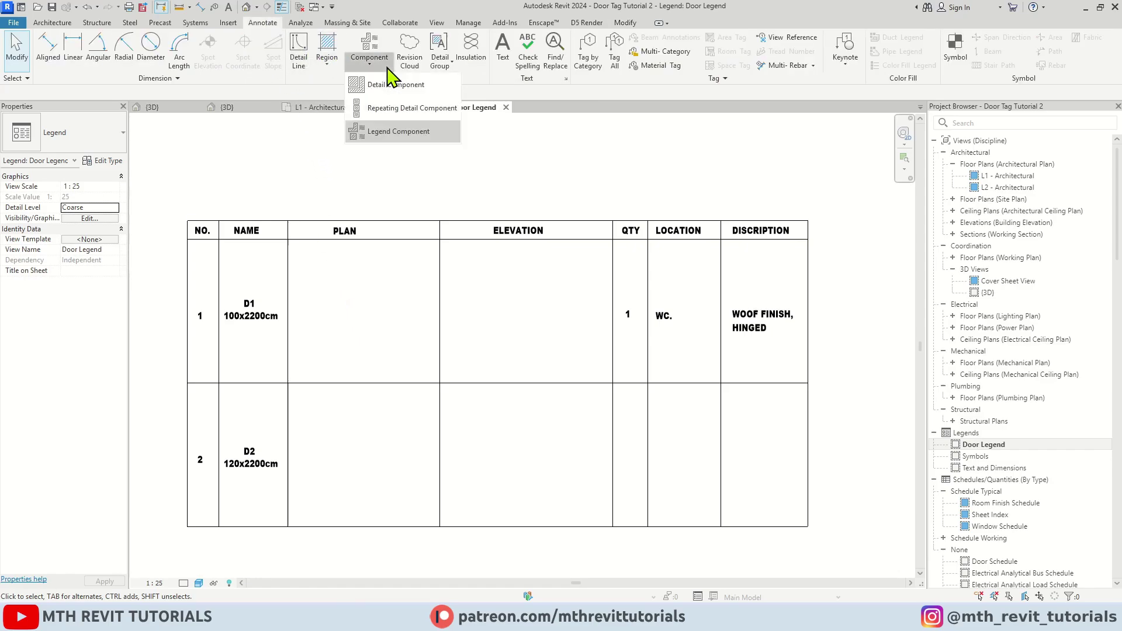
click(420, 137)
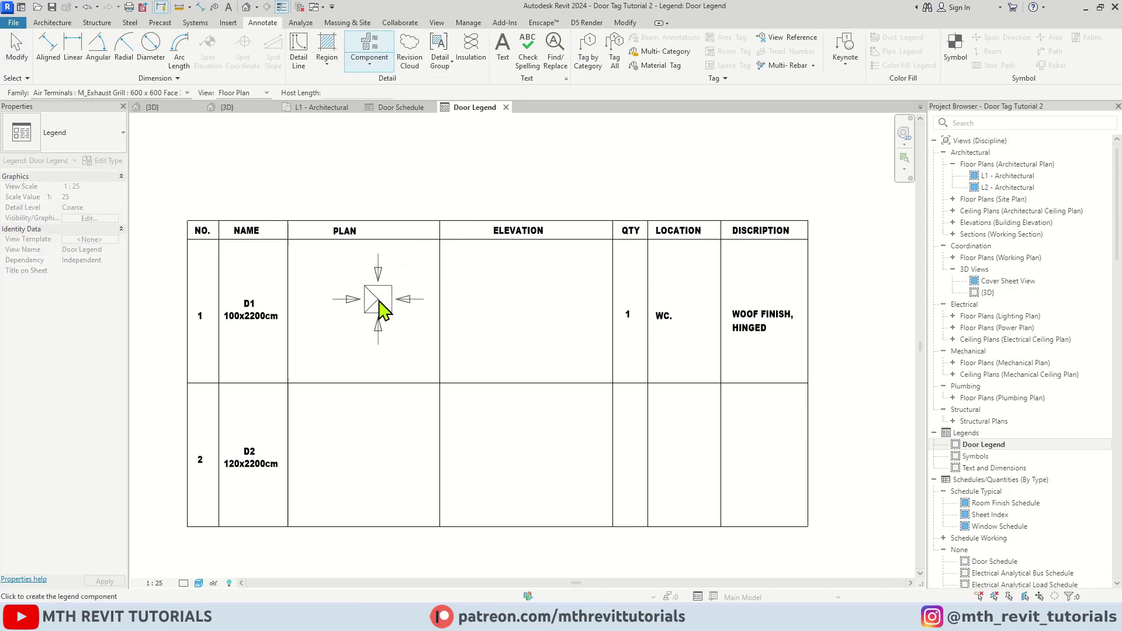
click(355, 313)
scroll(314, 310, up, 2)
key(Escape)
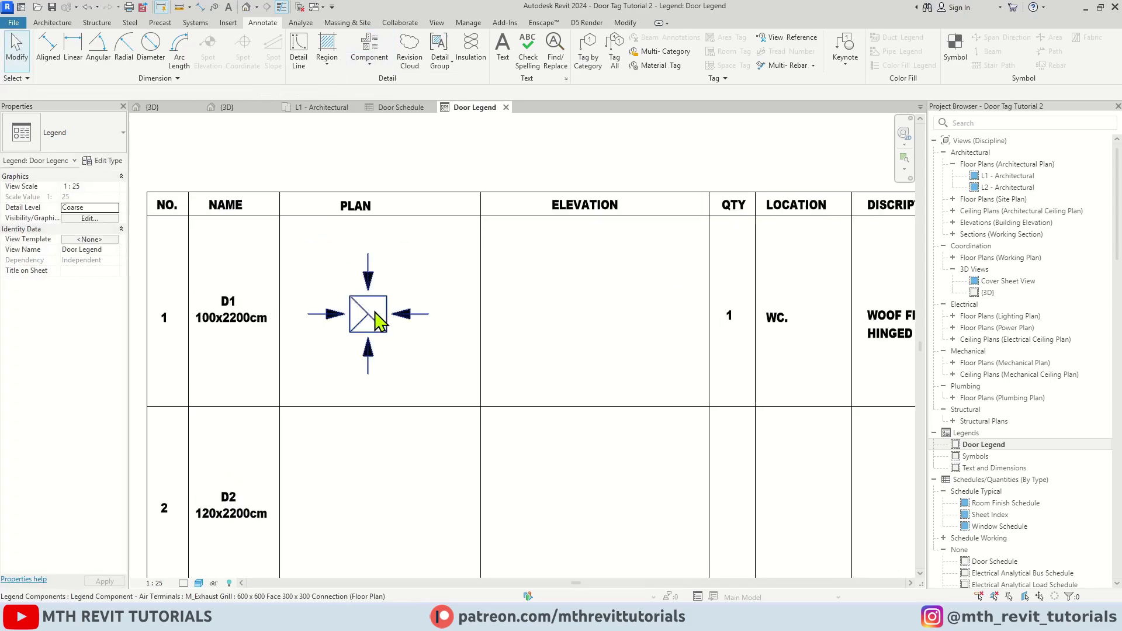
Step: Change the placed legend component's type to Doors : Double Gate and shift it to fit inside the PLAN cell
scroll(377, 321, up, 1)
click(373, 318)
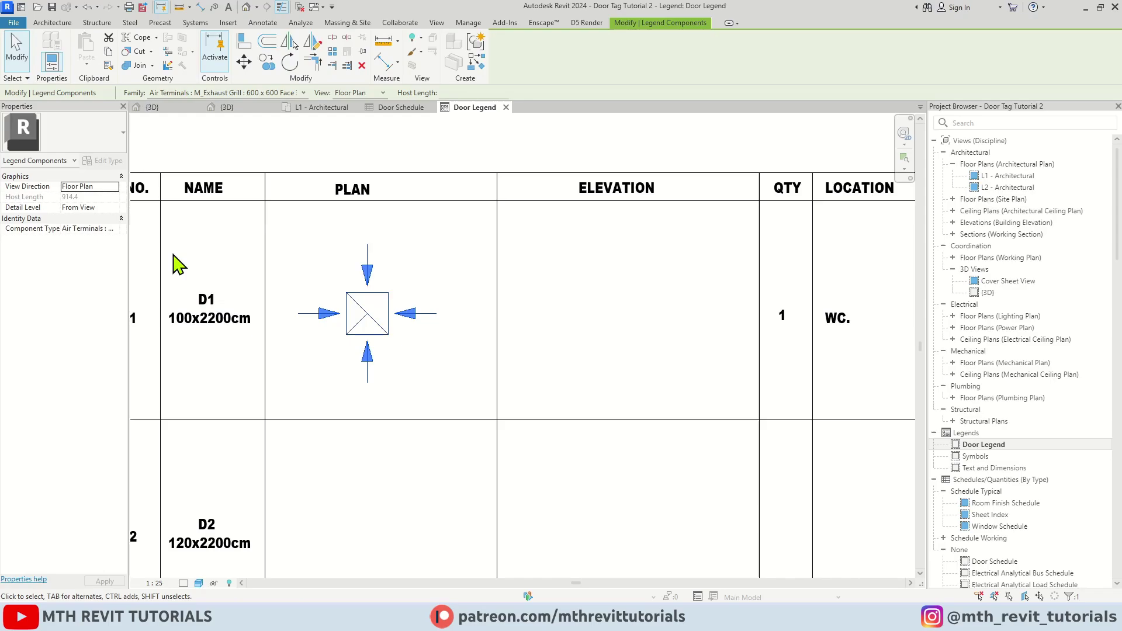
click(86, 229)
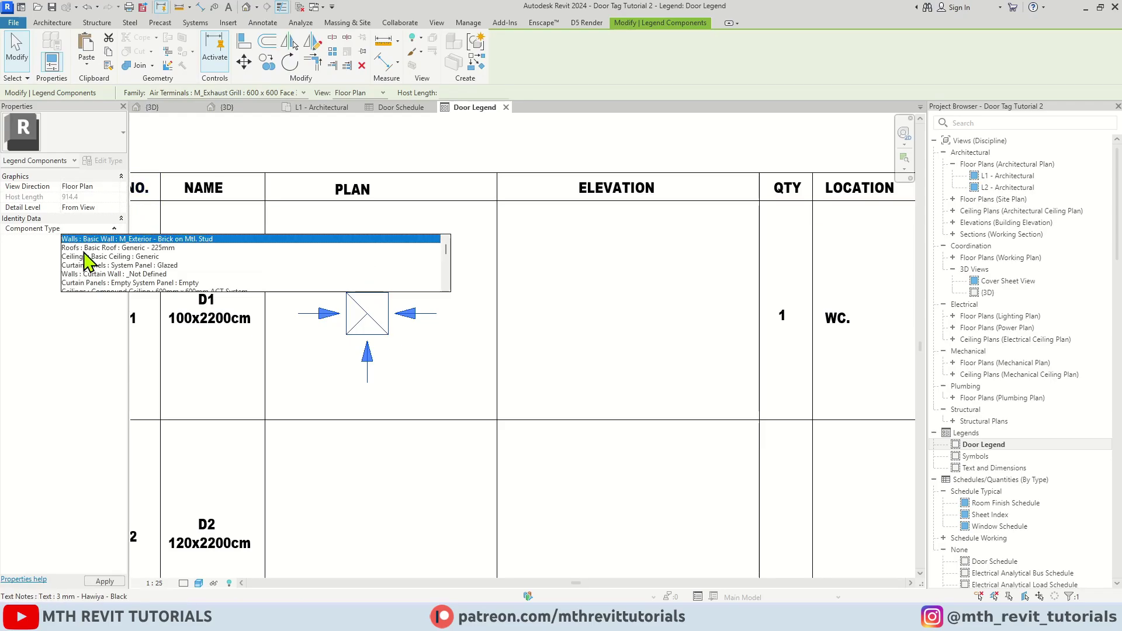
text(Gate)
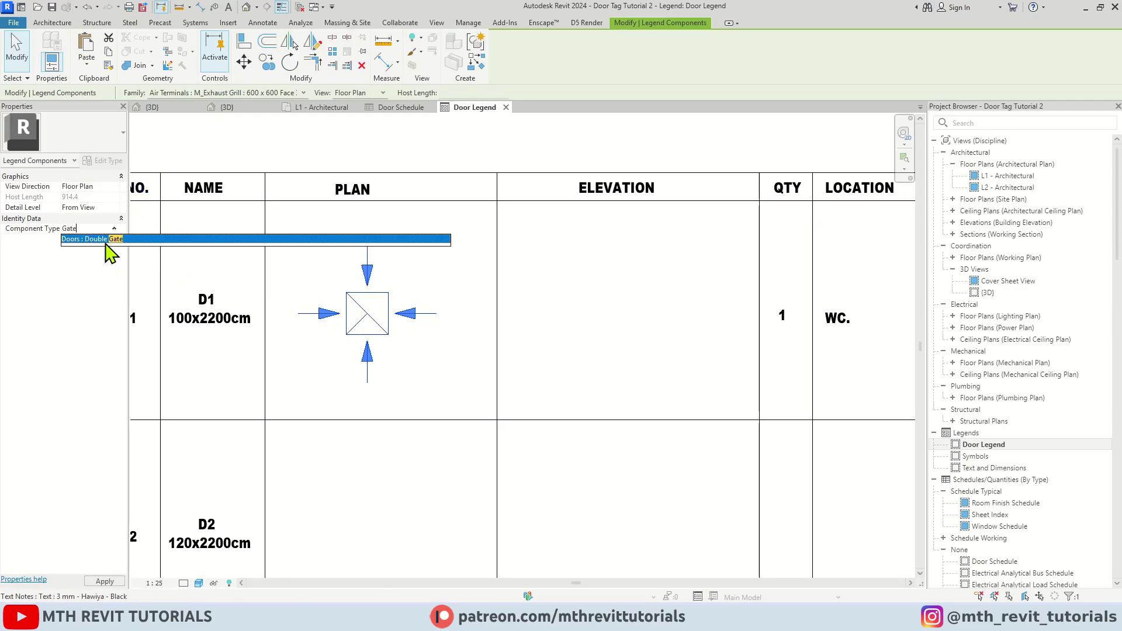
click(109, 241)
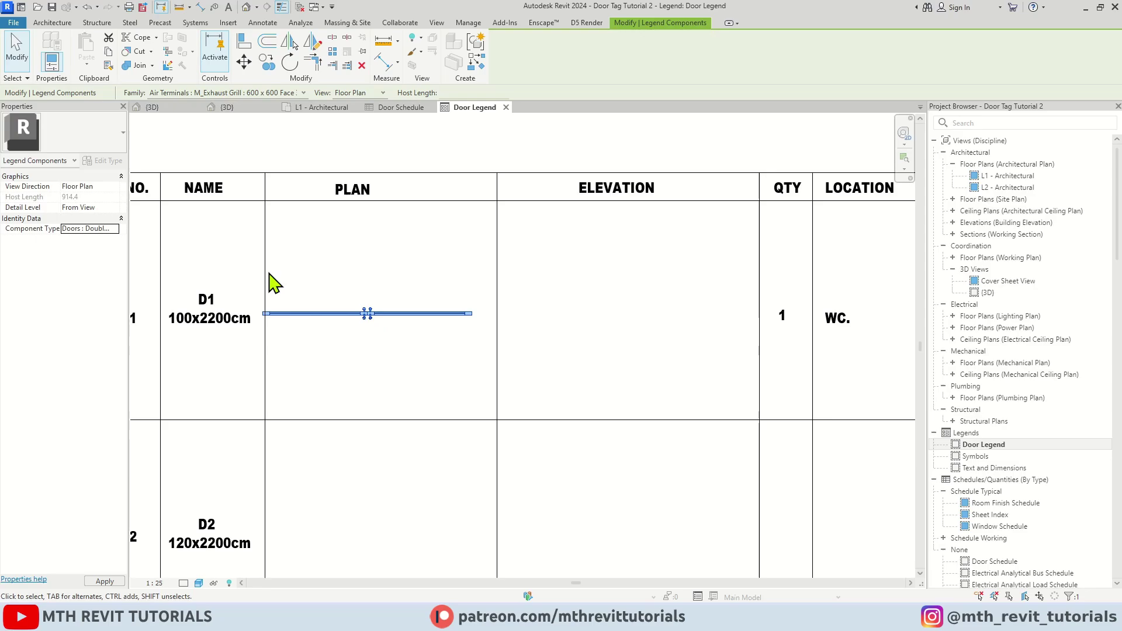
scroll(359, 310, up, 2)
mouse_move(367, 312)
mouse_down()
mouse_move(393, 325)
mouse_move(381, 314)
mouse_up()
scroll(353, 331, down, 2)
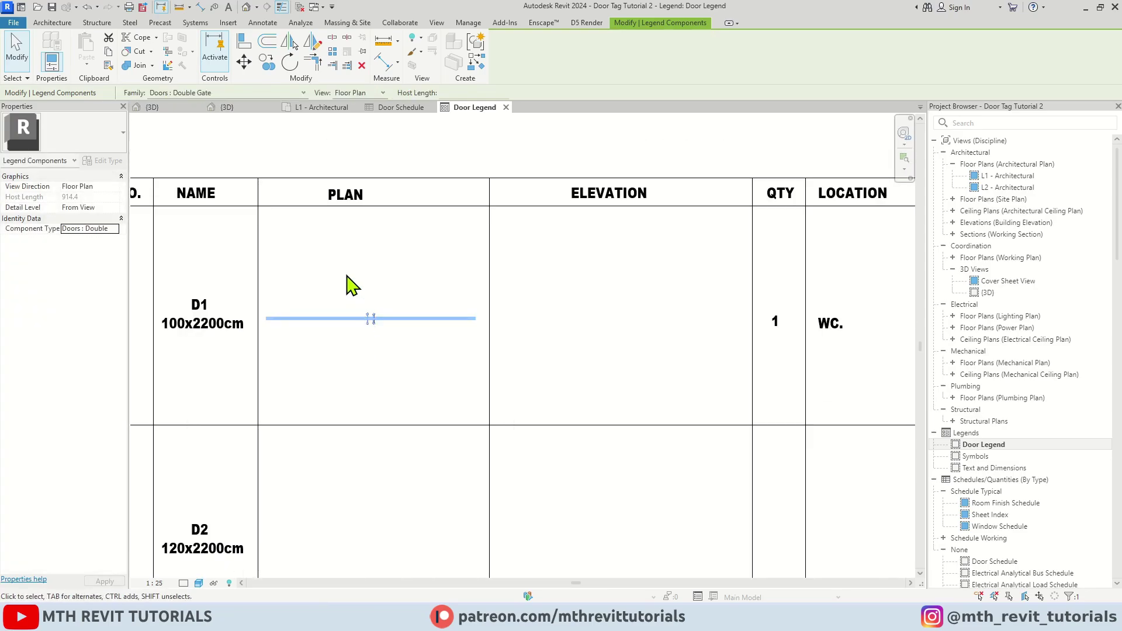
Step: Copy the gate's plan component into the ELEVATION cell of the D1 row
key(c)
key(o)
click(371, 319)
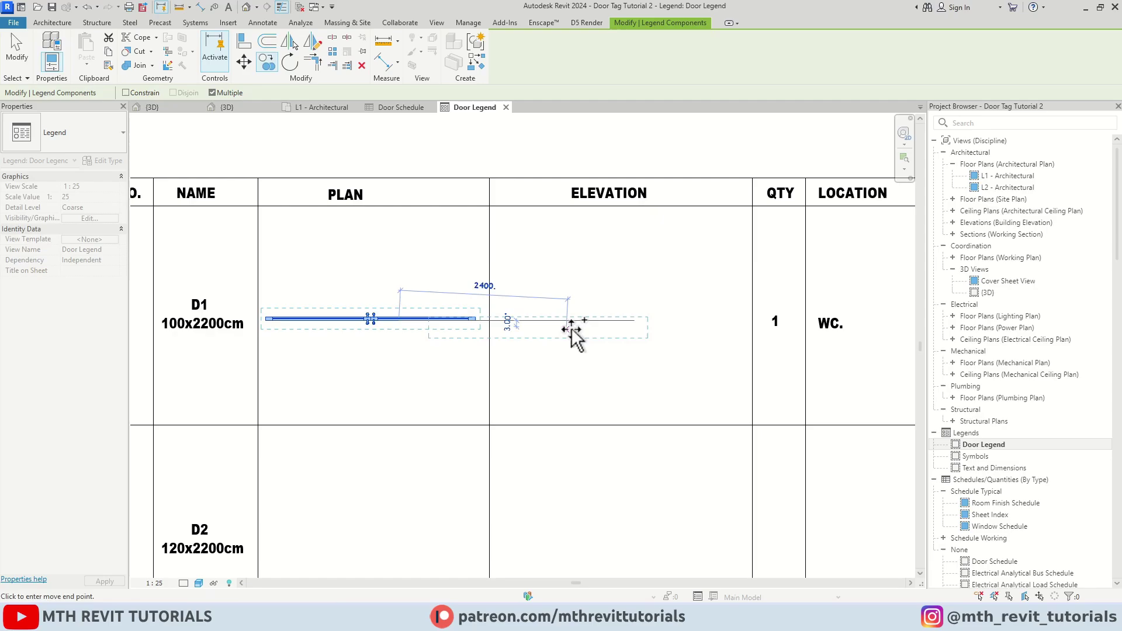
click(645, 328)
key(Escape)
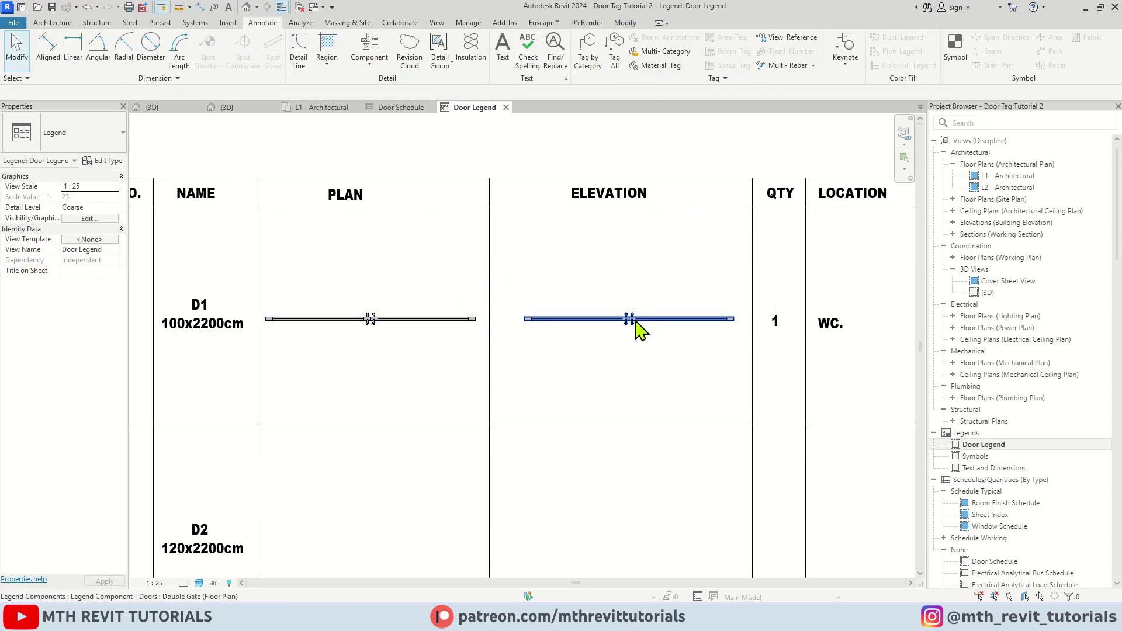
Step: Set the copied gate component's view to Elevation : Front and shift it sideways within the ELEVATION cell
click(377, 93)
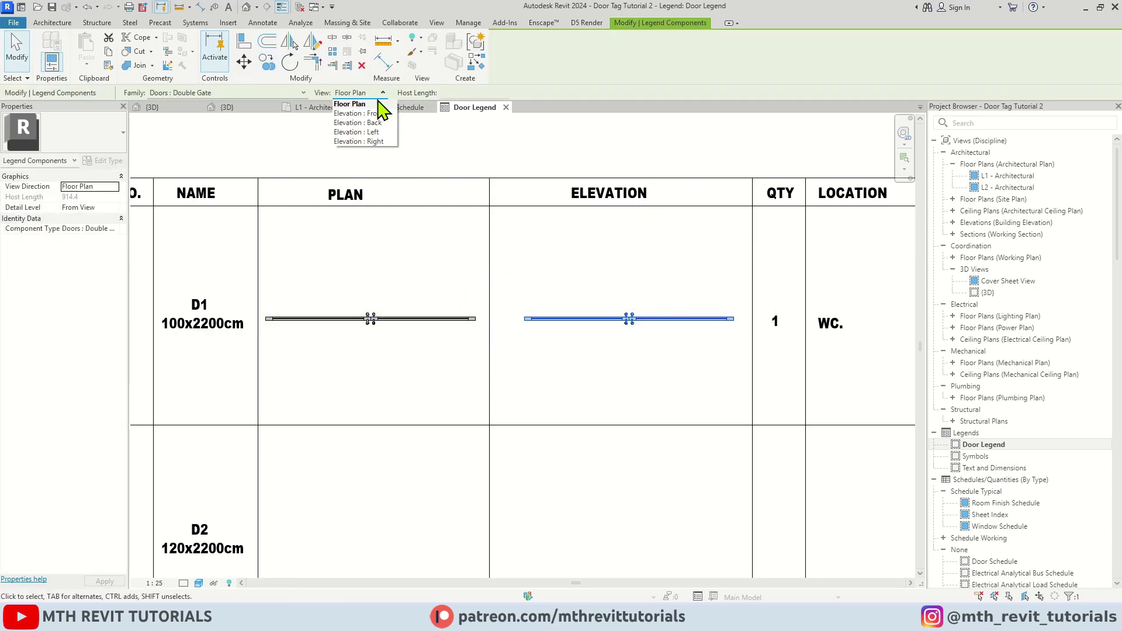
click(362, 113)
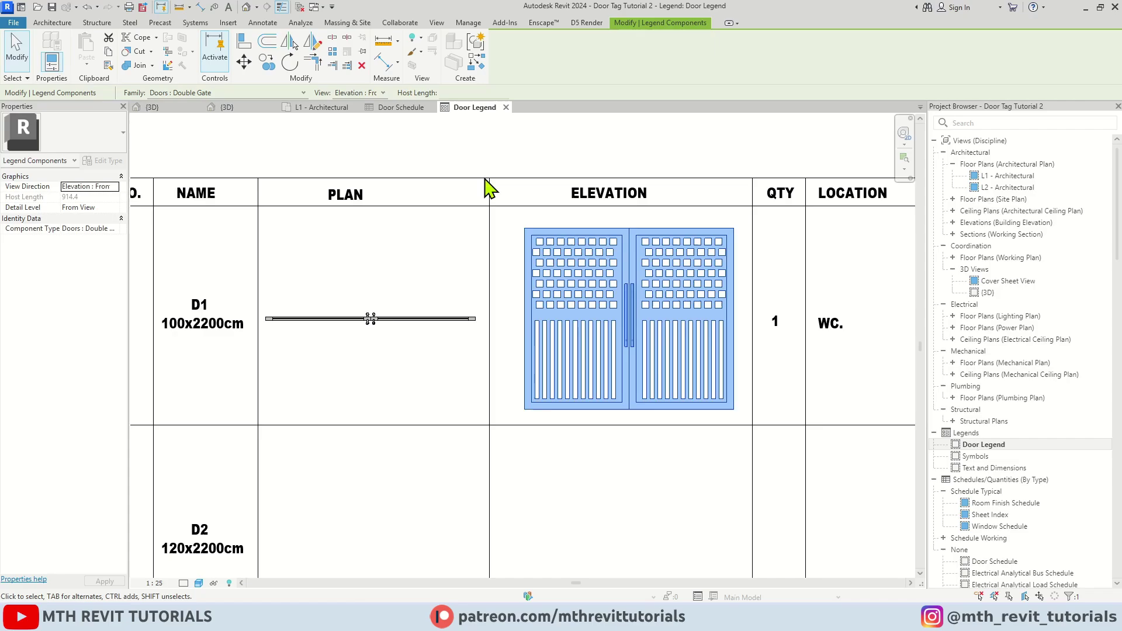
key(Escape)
drag(632, 292, 607, 298)
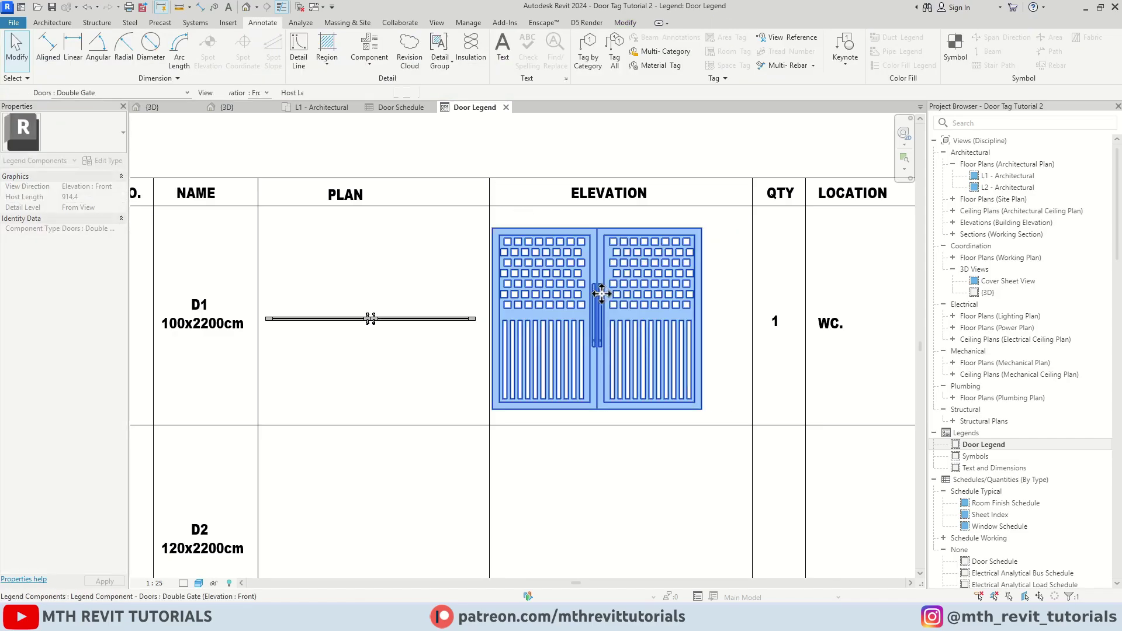
key(Right)
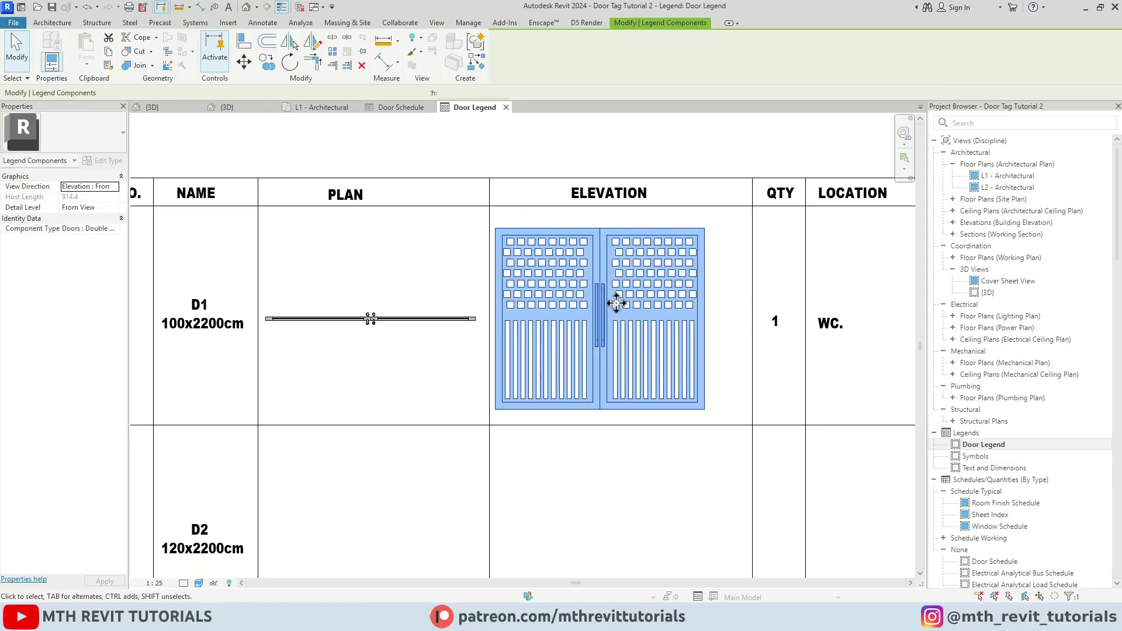
Step: Change the door mark in the NAME cell of the first legend row to G1
scroll(603, 302, down, 2)
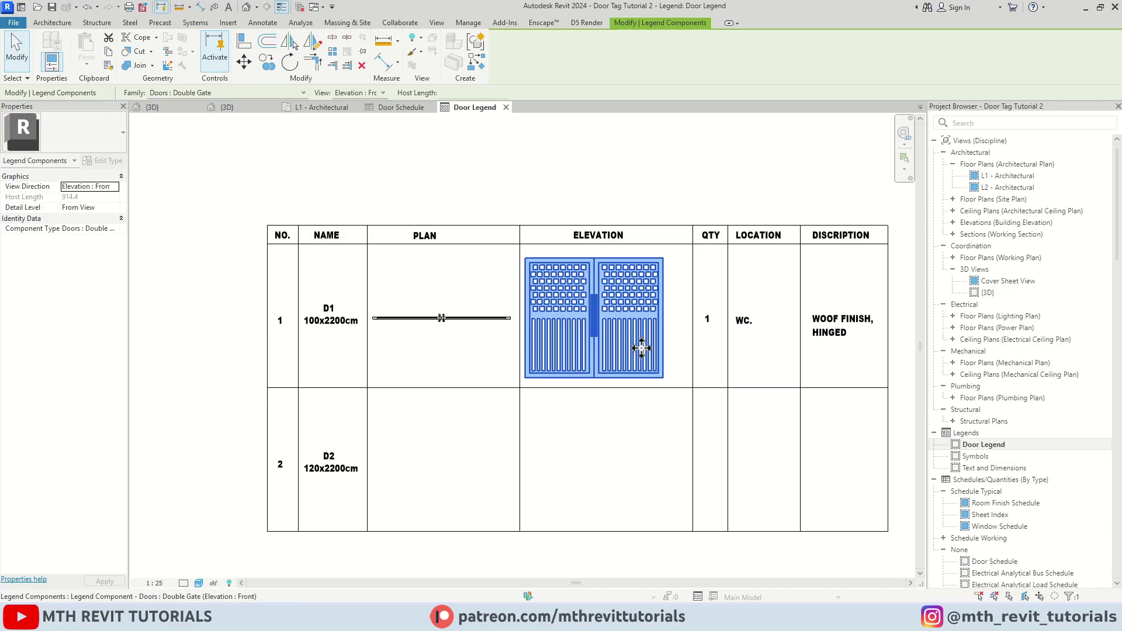
middle_drag(566, 321, 415, 413)
scroll(561, 380, down, 2)
key(Escape)
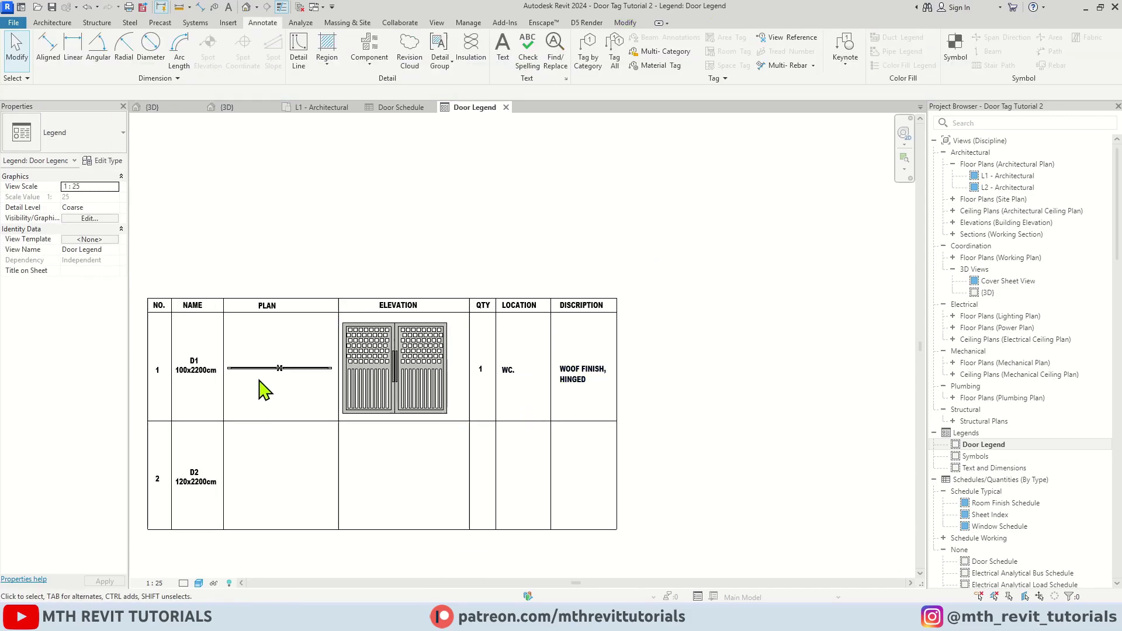
scroll(175, 380, up, 3)
scroll(306, 383, up, 3)
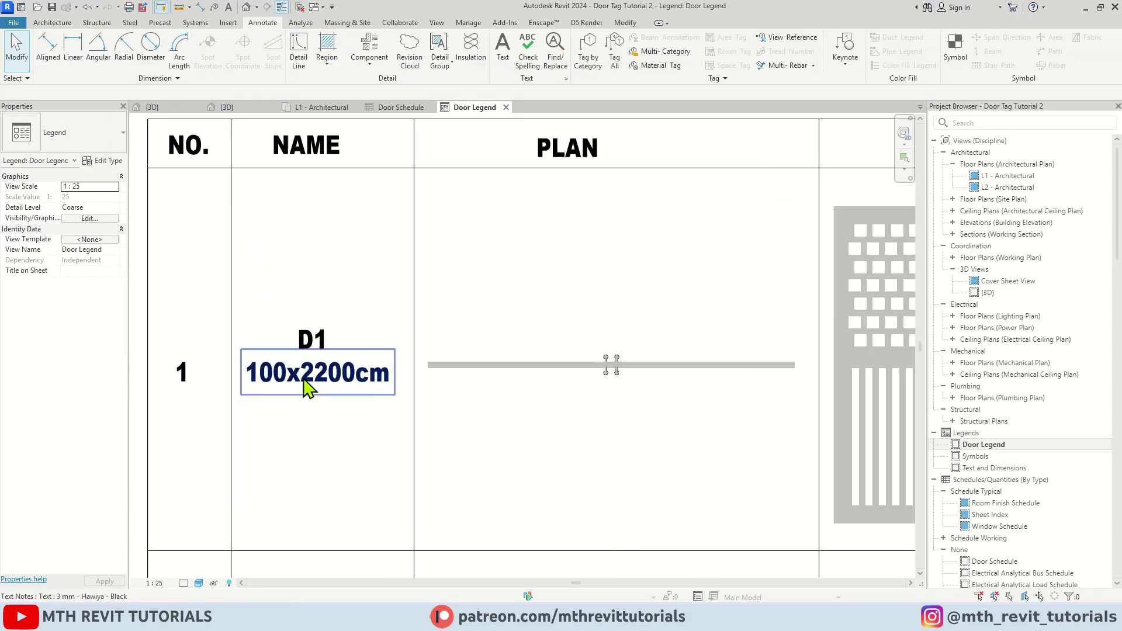
click(316, 339)
double_click(316, 341)
double_click(300, 333)
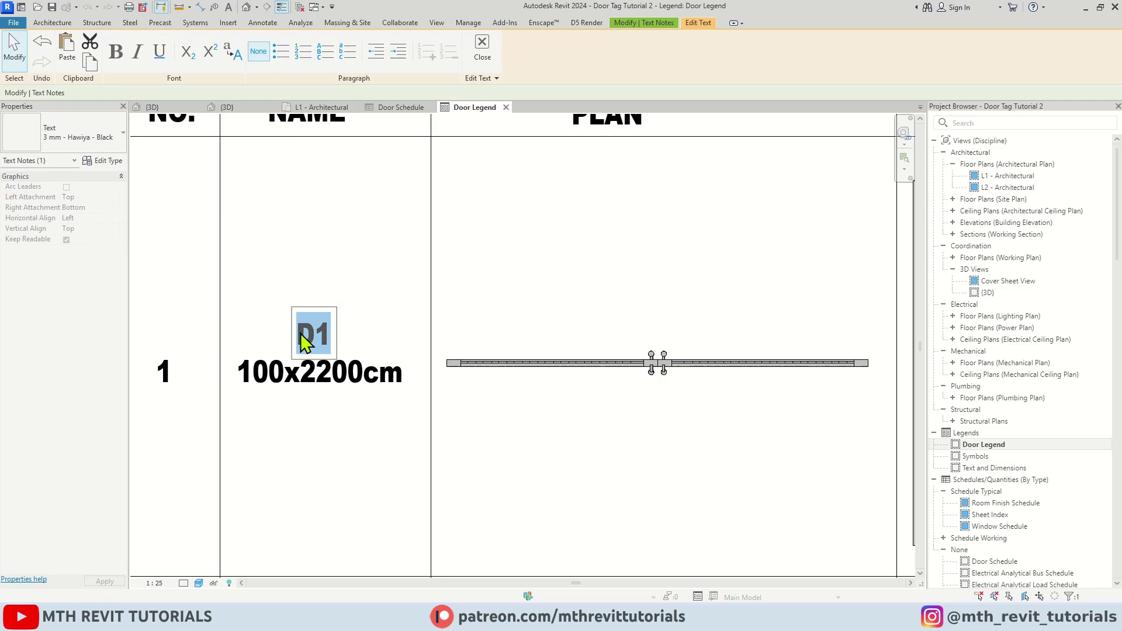
text(G1)
click(353, 374)
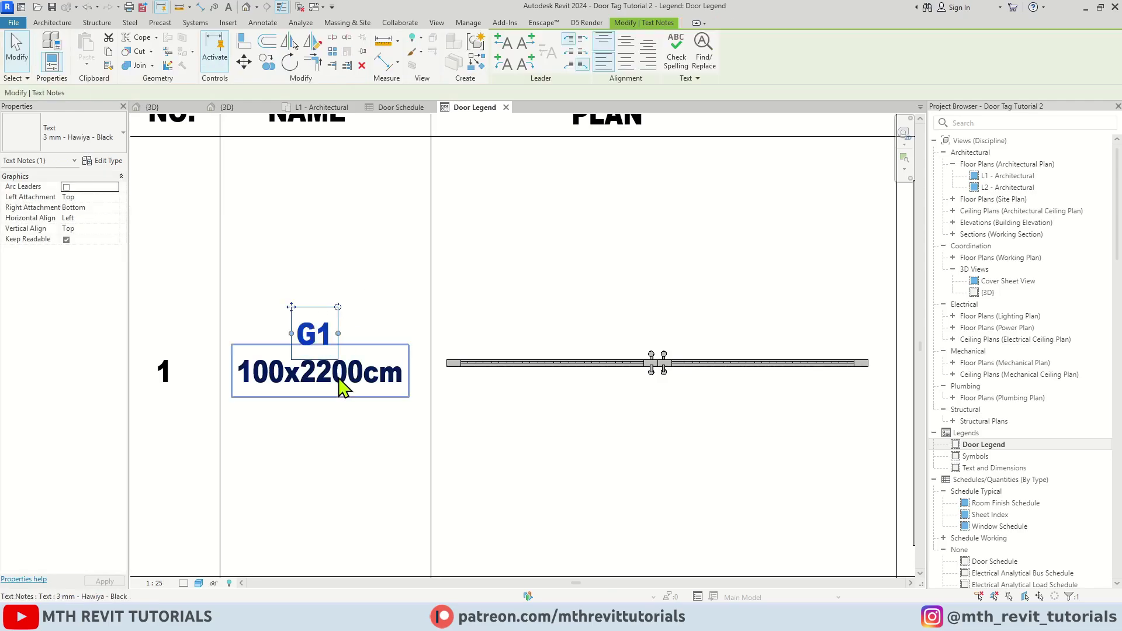
Step: Change the size text beneath the G1 mark to 300x260cm
click(367, 384)
drag(364, 379, 238, 383)
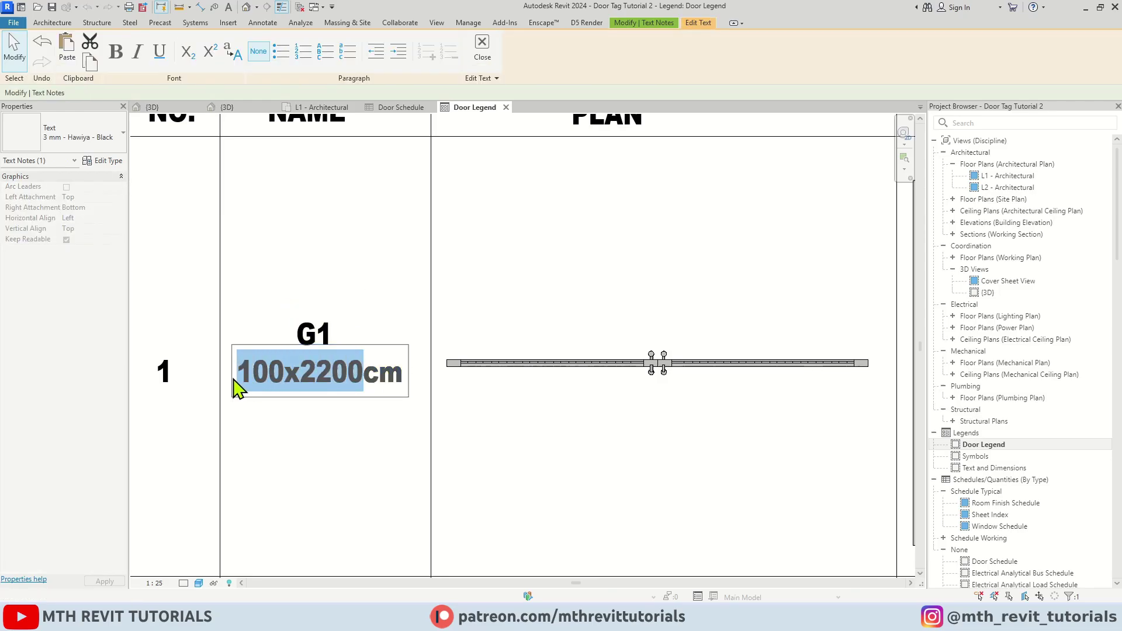
key(BackSpace)
text(300x)
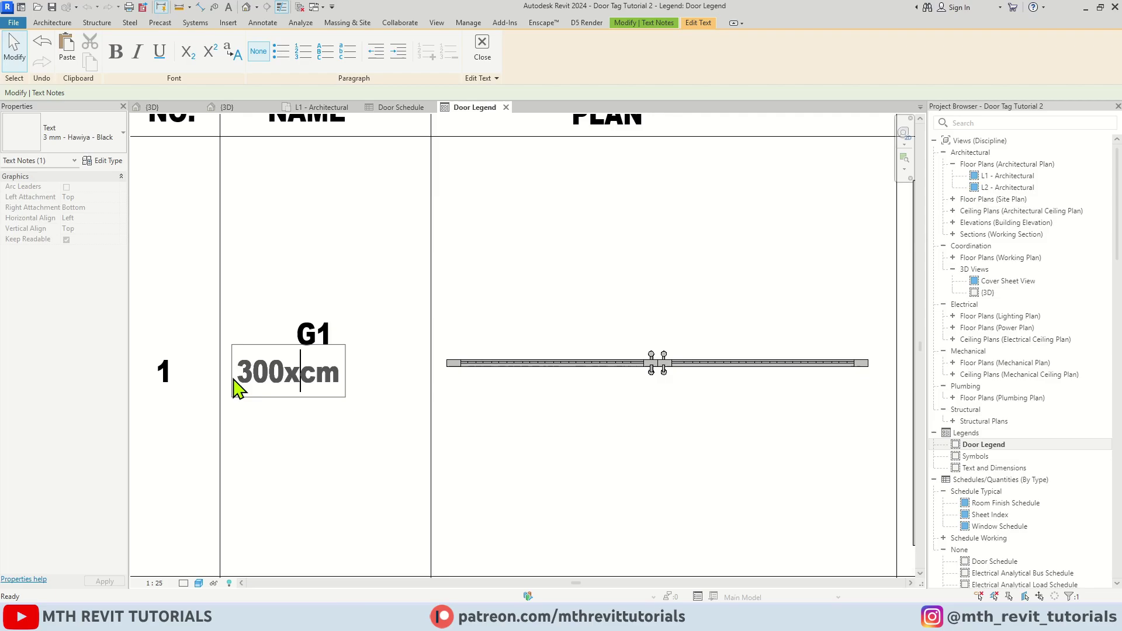
key(BackSpace)
text(260)
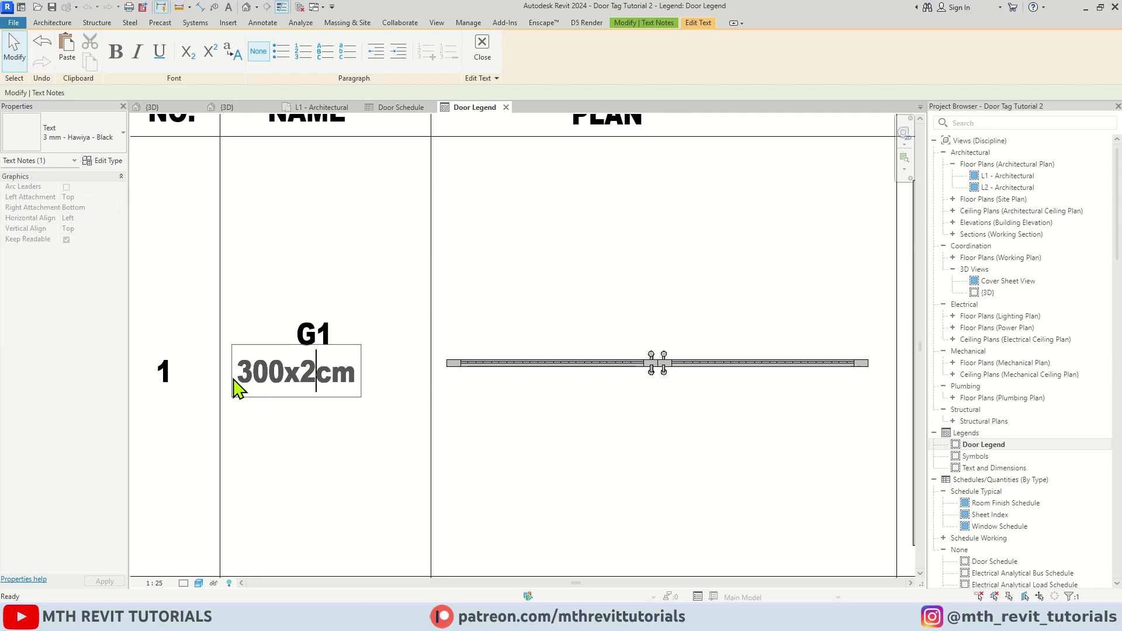
click(366, 276)
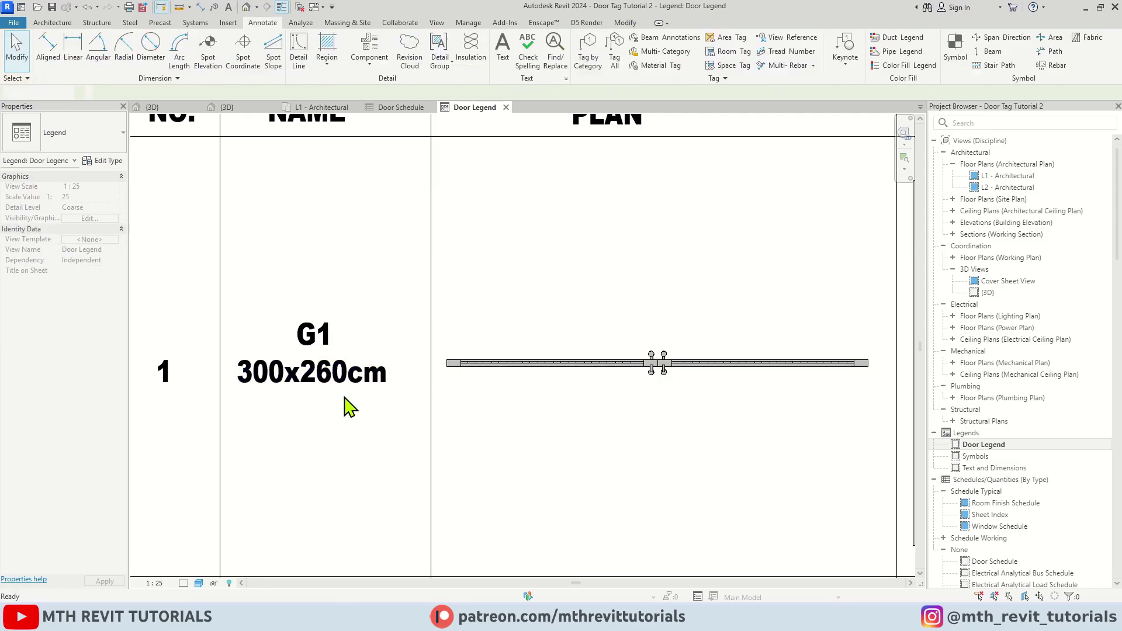
click(345, 397)
click(358, 271)
Step: Switch to the Double Gate family and browse its list of available family categories, leaving the category unchanged
scroll(281, 362, down, 3)
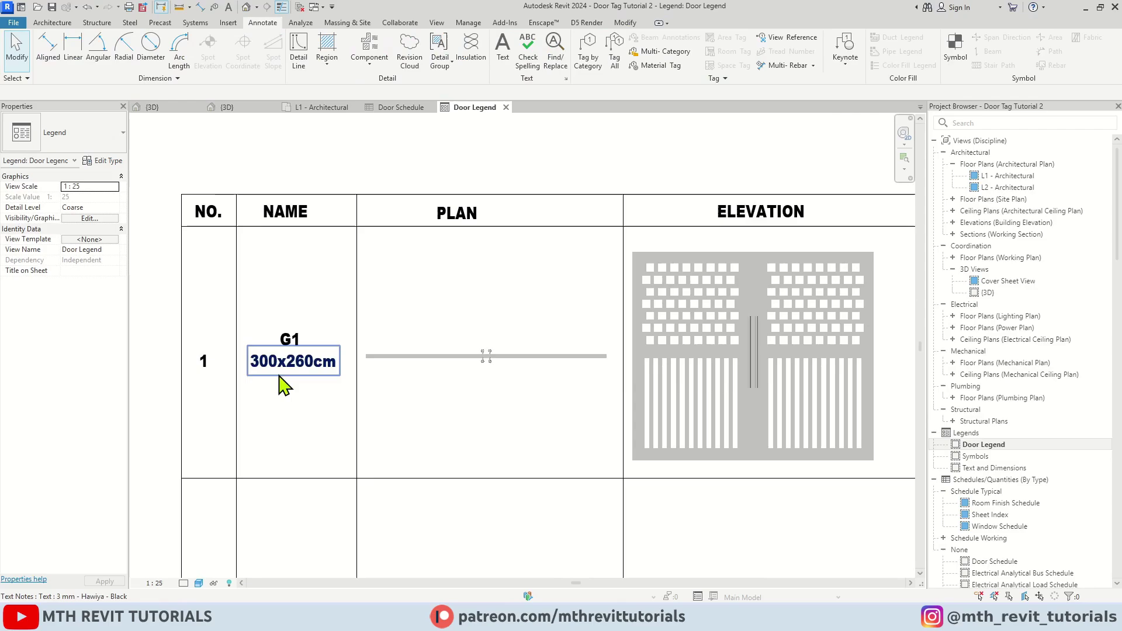
middle_drag(751, 425, 425, 419)
scroll(447, 391, down, 3)
scroll(412, 356, up, 4)
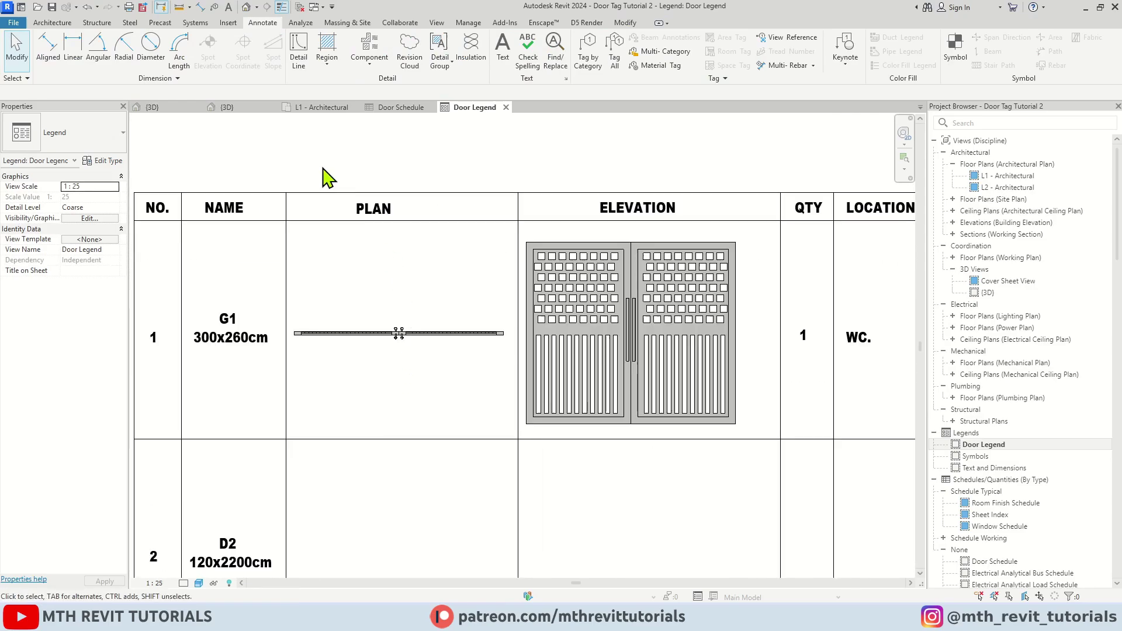
click(230, 109)
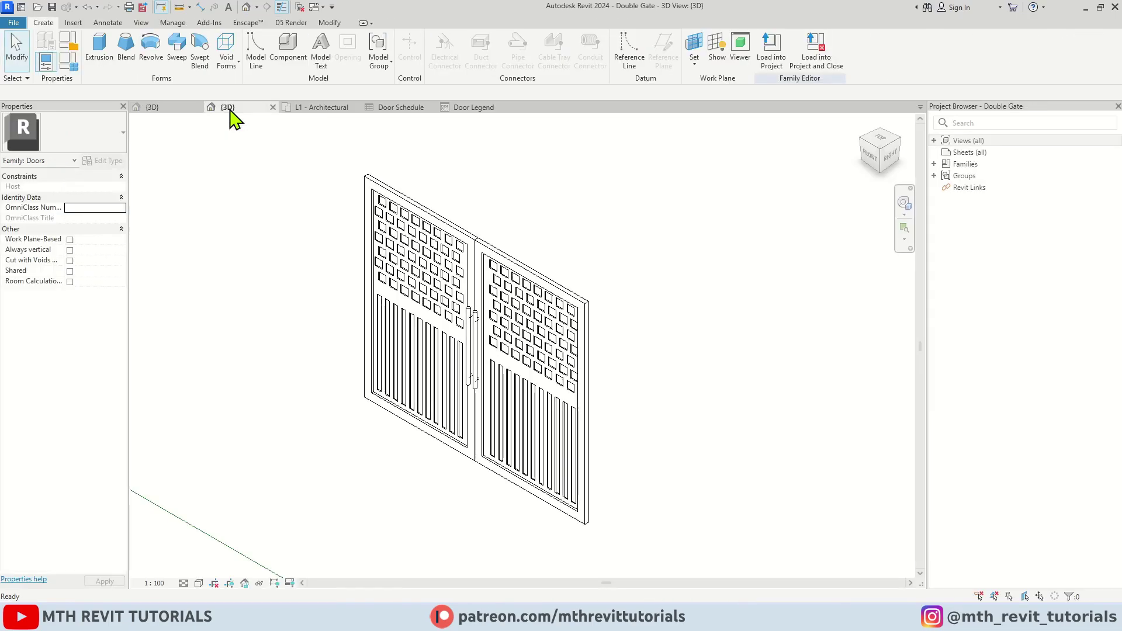
click(73, 53)
scroll(564, 281, down, 5)
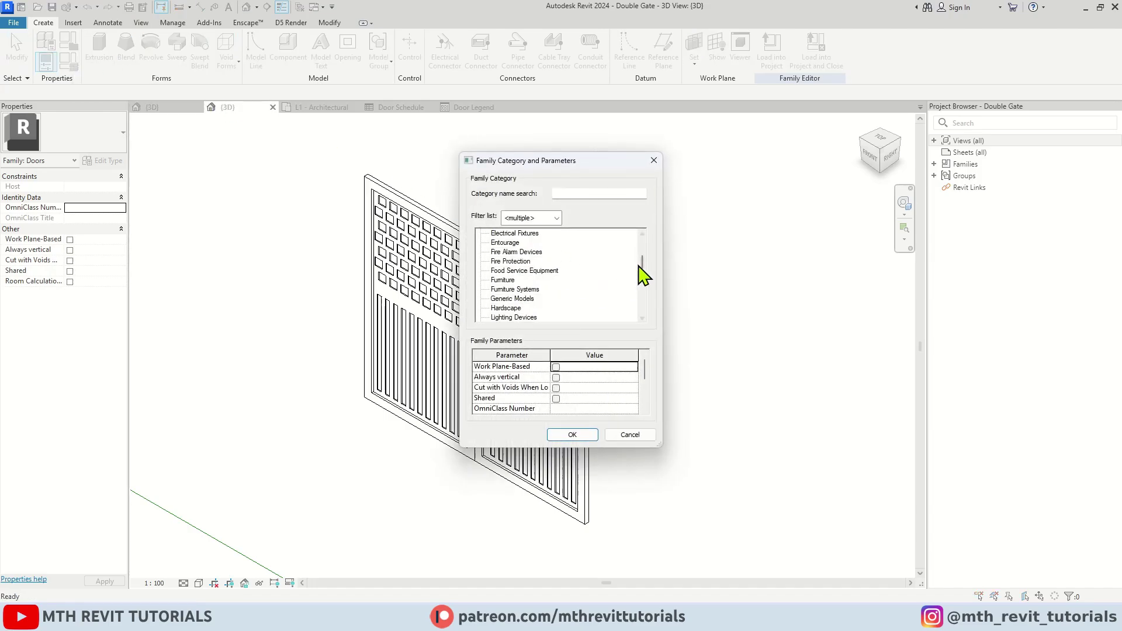
scroll(526, 282, down, 5)
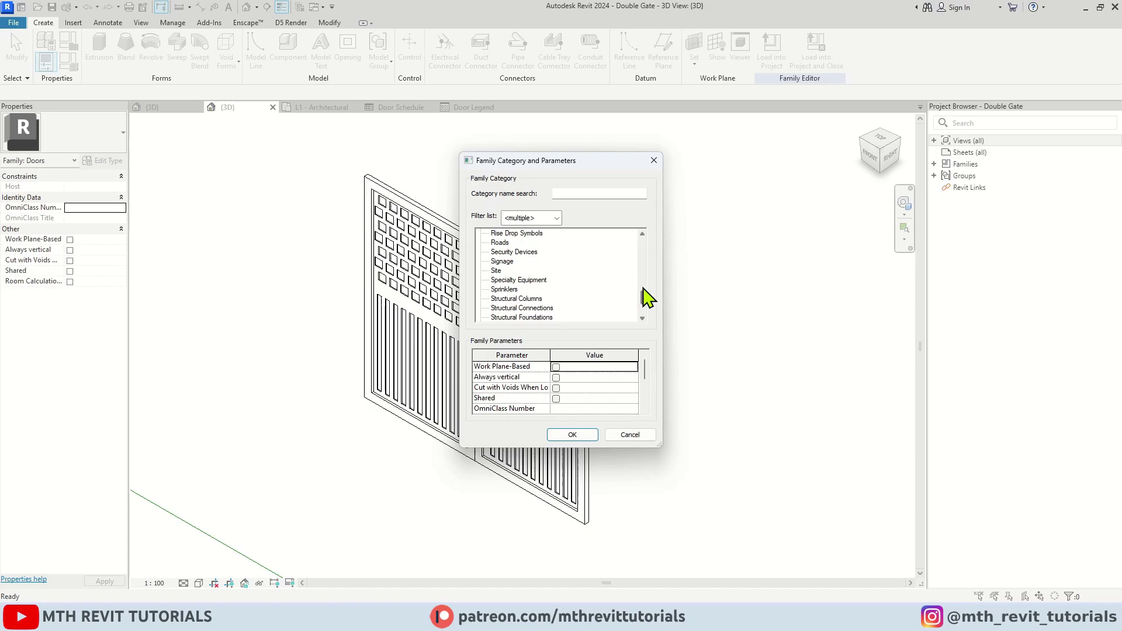
scroll(646, 309, down, 3)
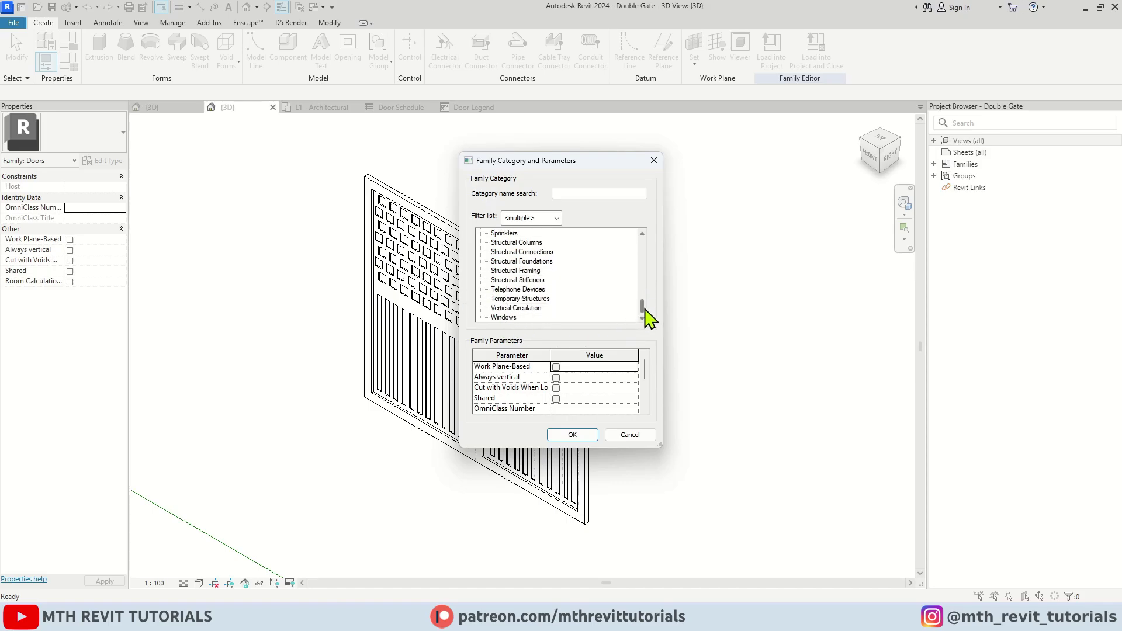
drag(643, 310, 640, 272)
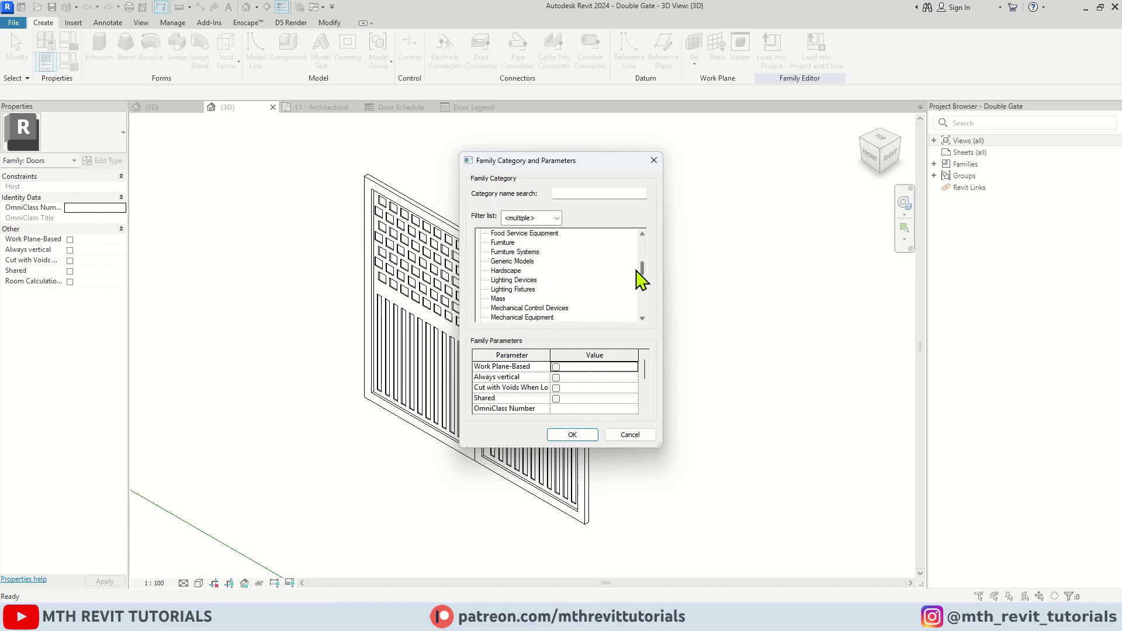
click(654, 160)
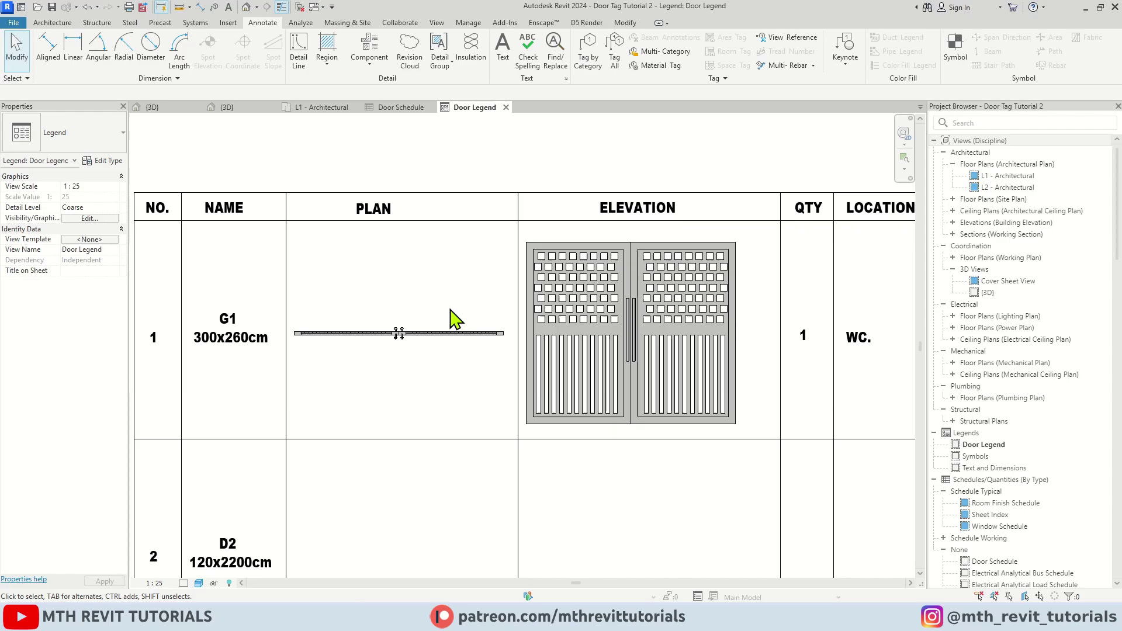
Step: In the Door Legend, add an aligned dimension chain above the gate's plan across both end frames and the two leaves
key(d)
key(i)
scroll(356, 345, up, 2)
click(260, 315)
click(273, 317)
scroll(473, 321, up, 3)
click(421, 313)
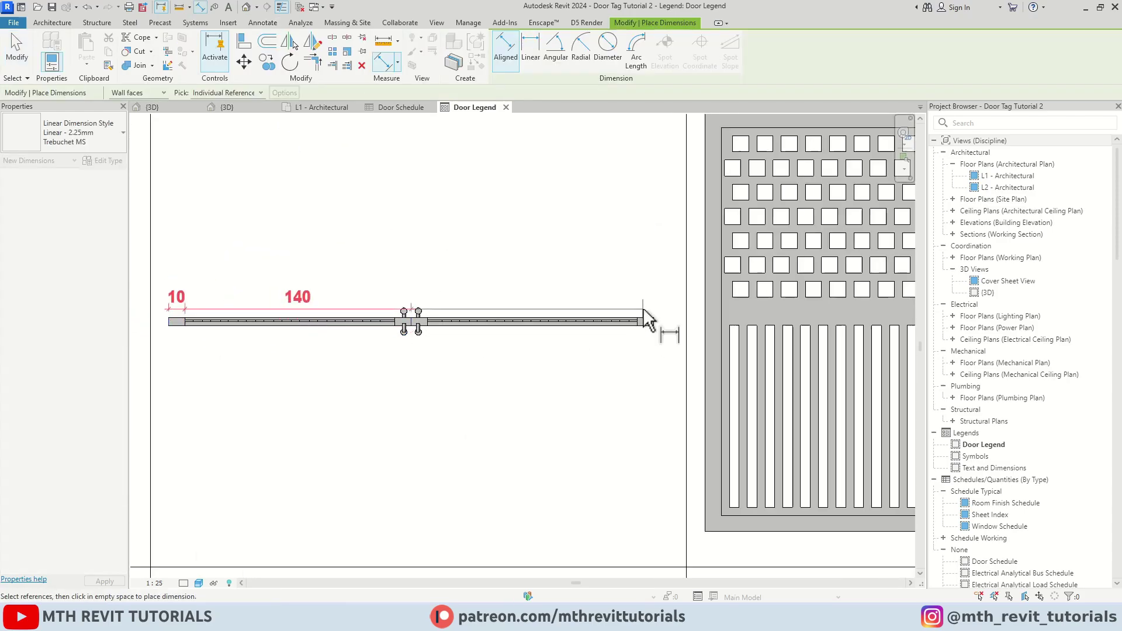
click(640, 317)
click(654, 318)
click(662, 296)
Step: Dimension the gate plan's overall width on a second line above the chain
scroll(658, 321, up, 2)
click(653, 322)
scroll(657, 321, down, 2)
click(323, 327)
click(409, 269)
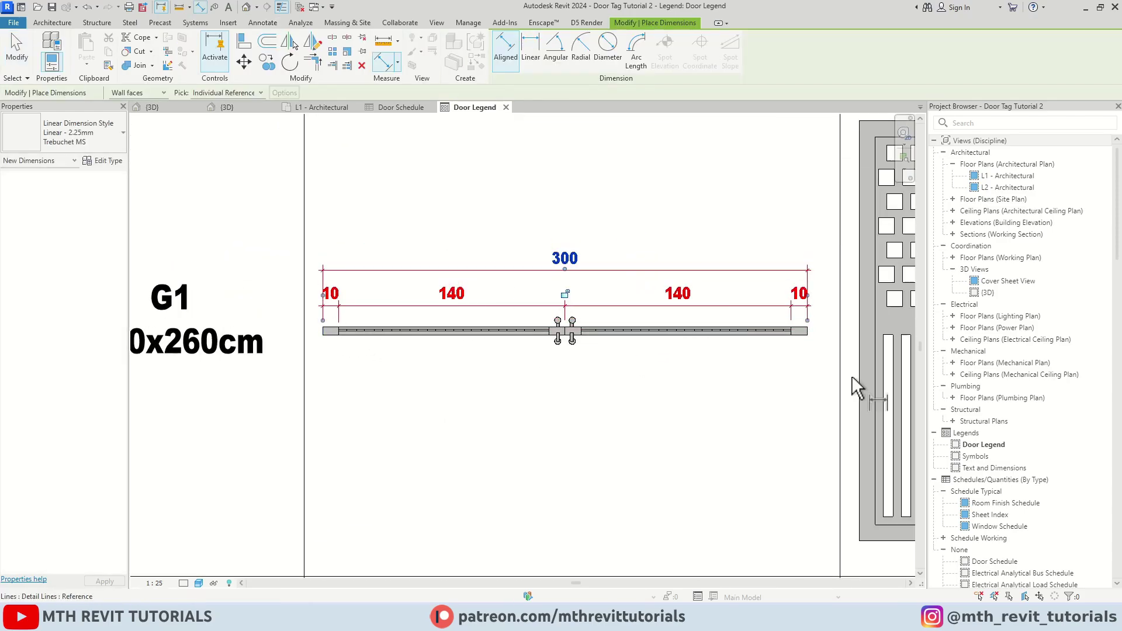
Step: Dimension the gate's thickness at the far end of the plan and shift the dimension text clear of the lines
scroll(807, 344, up, 3)
click(780, 320)
click(786, 301)
click(853, 329)
key(Escape)
key(Escape)
scroll(857, 300, up, 2)
drag(861, 303, 881, 304)
scroll(526, 337, down, 10)
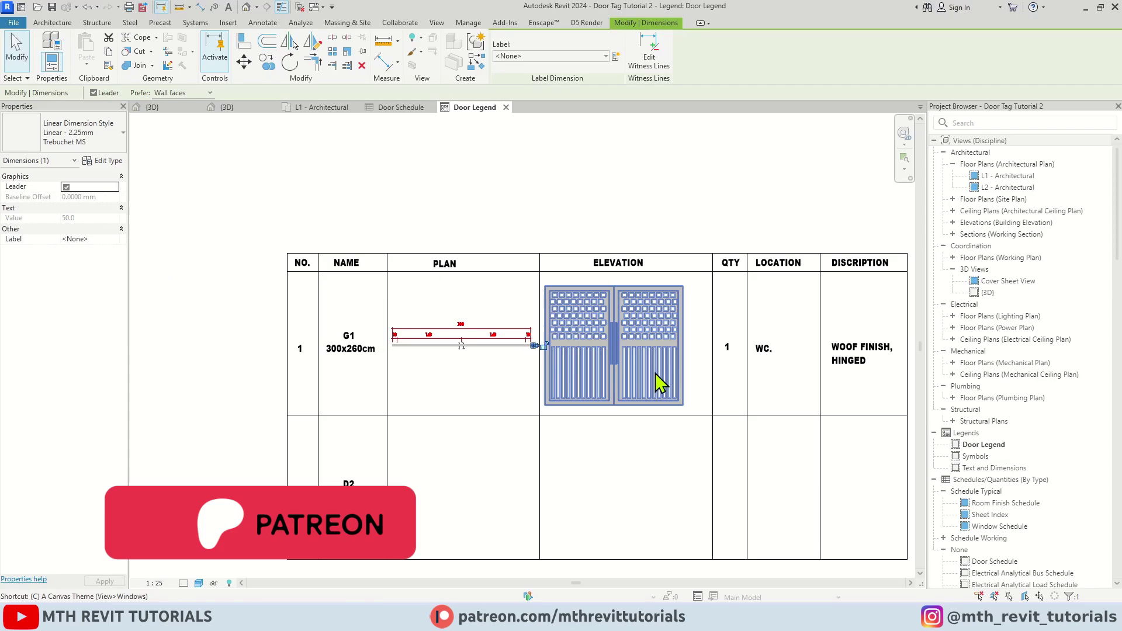
Step: Add a vertical aligned dimension chain beside the gate elevation, covering the bottom rail, inner panel and top rail
key(d)
key(i)
scroll(687, 368, up, 5)
click(641, 479)
click(636, 467)
scroll(625, 232, up, 2)
click(626, 258)
click(630, 241)
click(693, 258)
Step: Dimension the gate elevation's overall height outside the vertical chain
click(632, 242)
scroll(631, 261, down, 2)
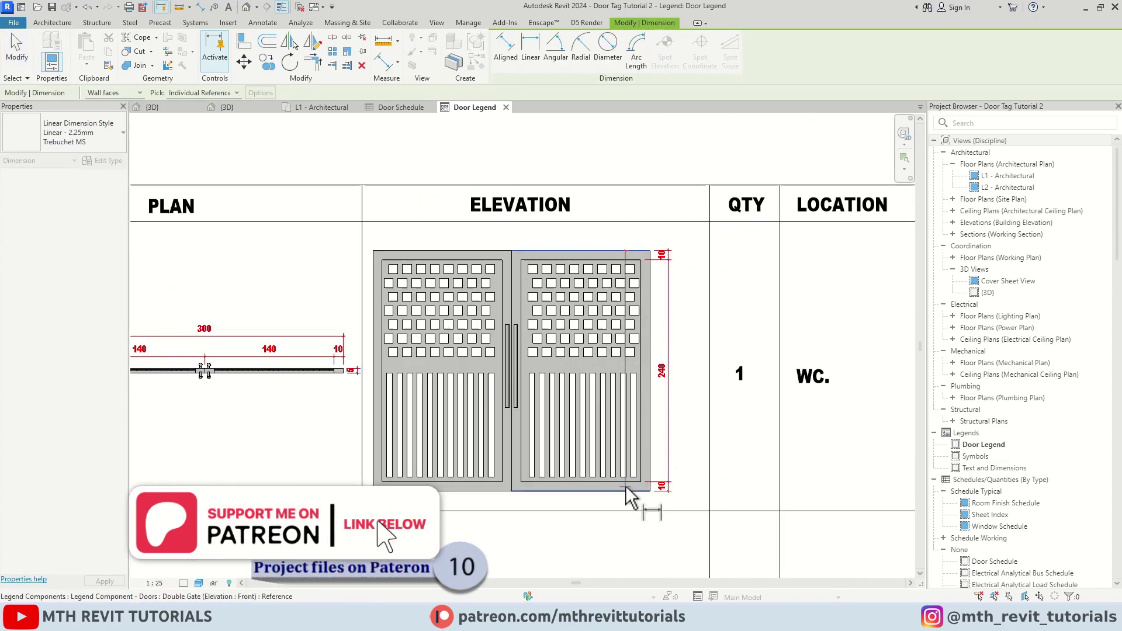
click(626, 491)
click(685, 374)
Step: Add a horizontal dimension chain above the gate elevation across the frame stiles and panels of both leaves
click(521, 266)
click(512, 267)
click(502, 268)
click(382, 266)
click(373, 264)
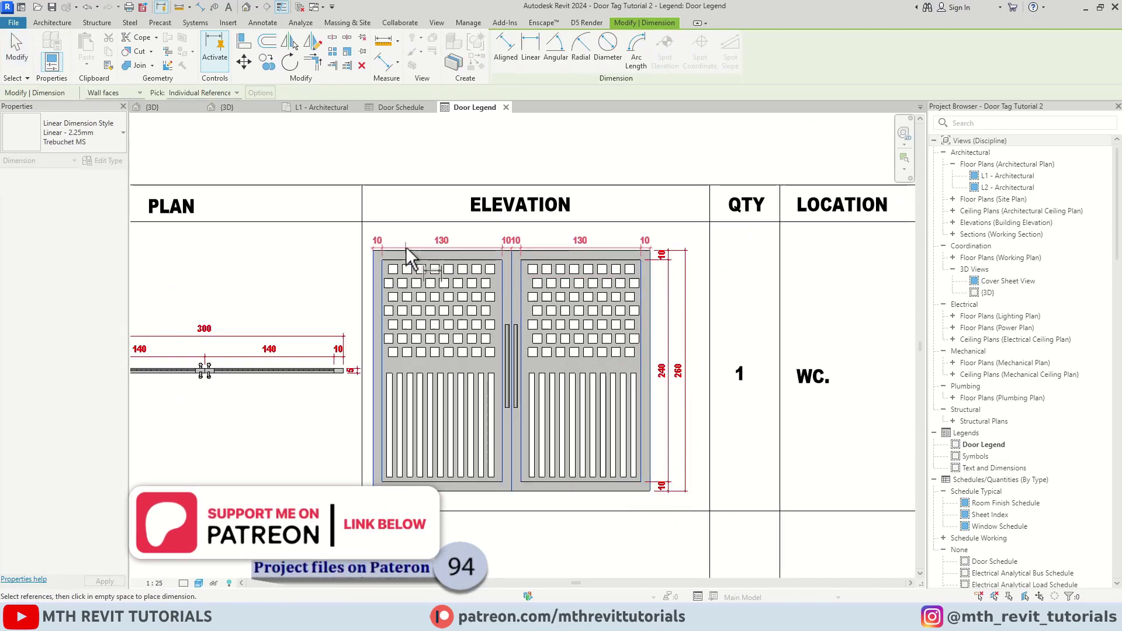
click(409, 242)
Step: Add dimensions for each leaf's width and the overall gate width above the elevation's horizontal chain
click(373, 272)
click(511, 280)
click(389, 218)
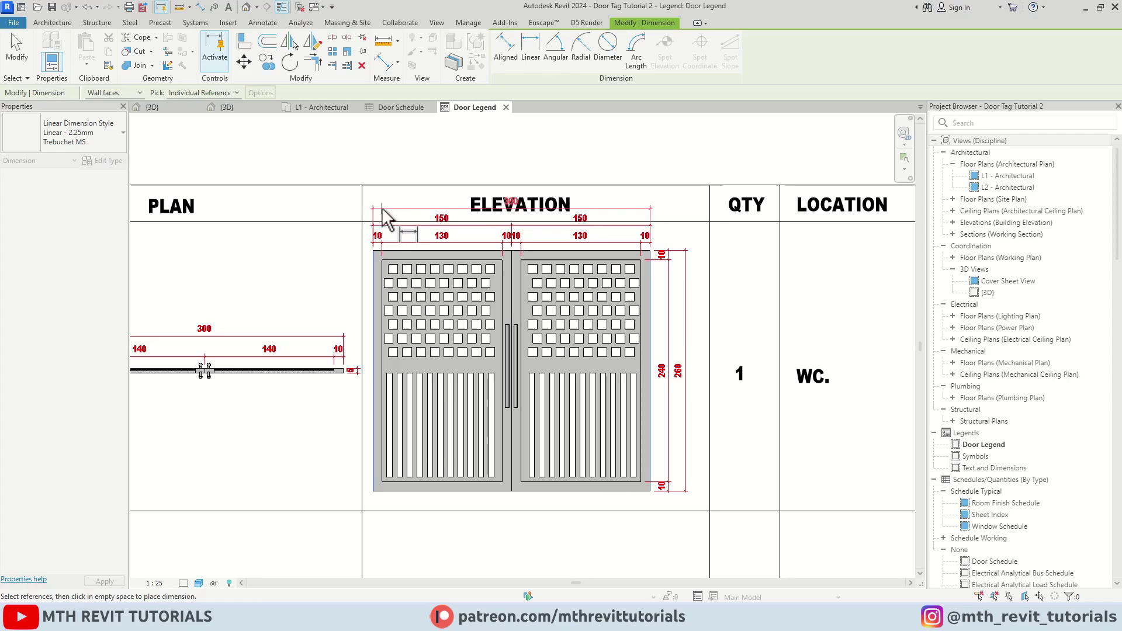
key(Escape)
key(Escape)
Step: Replace the LOCATION text in the G1 row with MAIN GATE
scroll(358, 208, down, 3)
scroll(801, 251, up, 2)
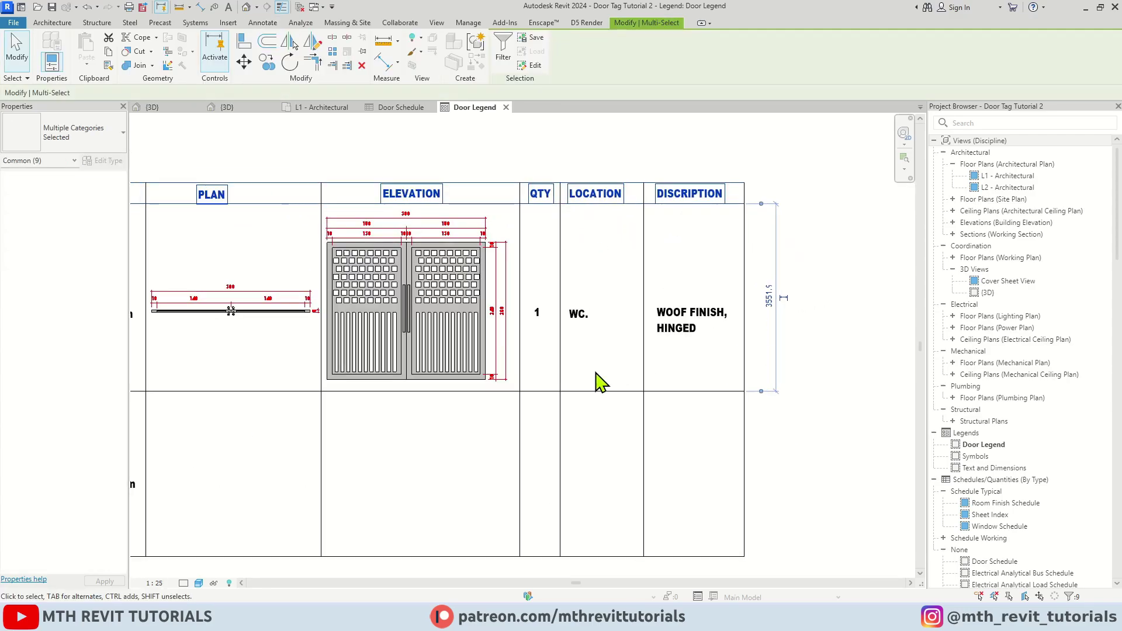
scroll(536, 313, up, 1)
click(534, 310)
scroll(549, 333, up, 1)
double_click(582, 312)
text(MAIN GATE)
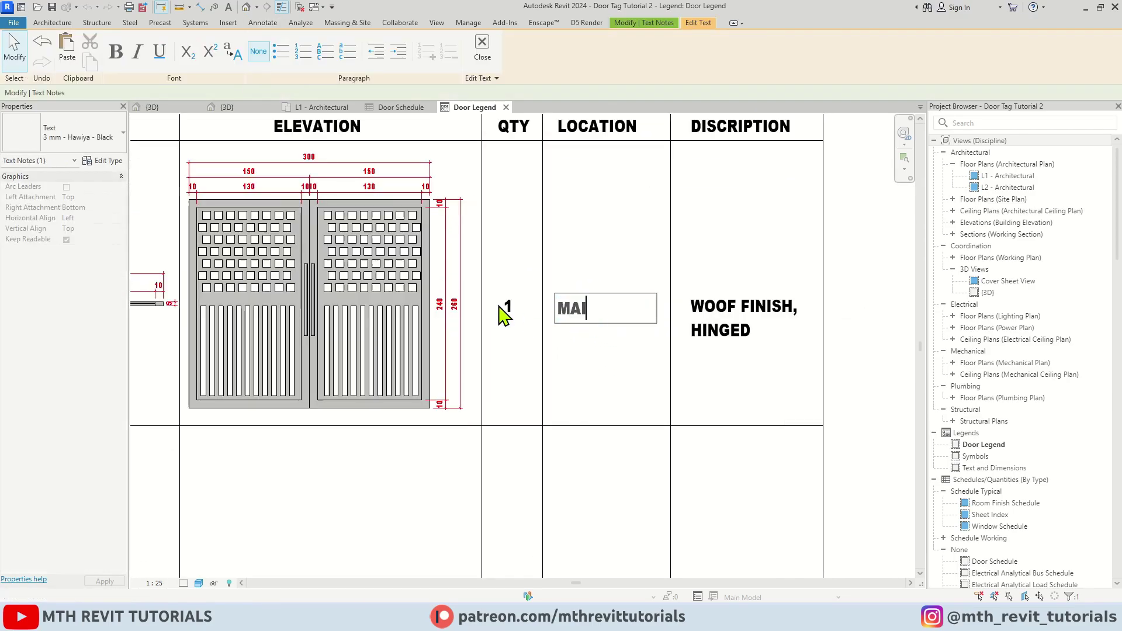